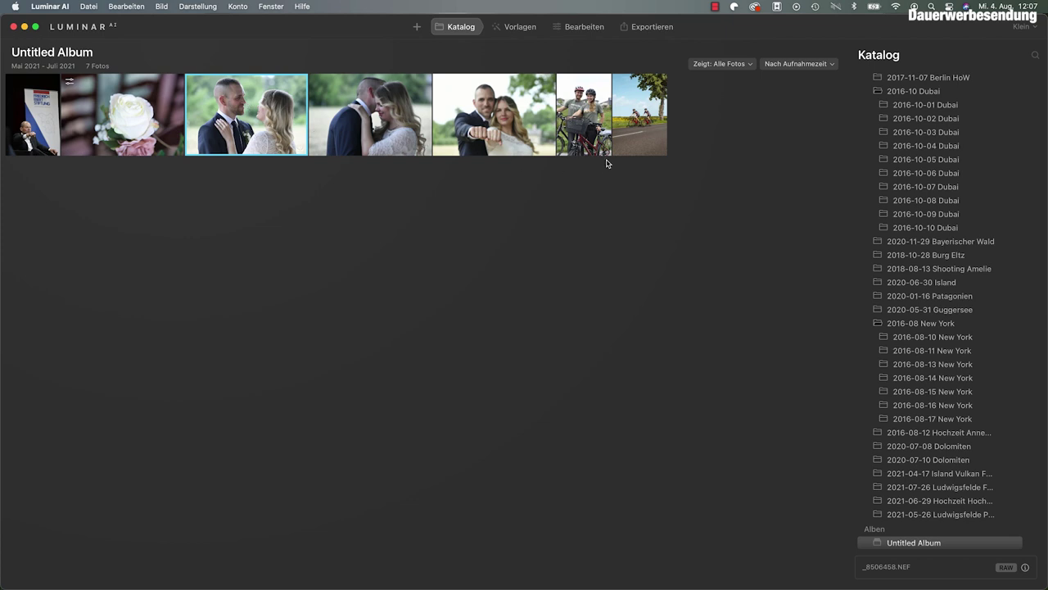
View the photo of the two road cyclists enlarged, and return to the album overview.
{"action": "double_click", "coordinate": [644, 127]}
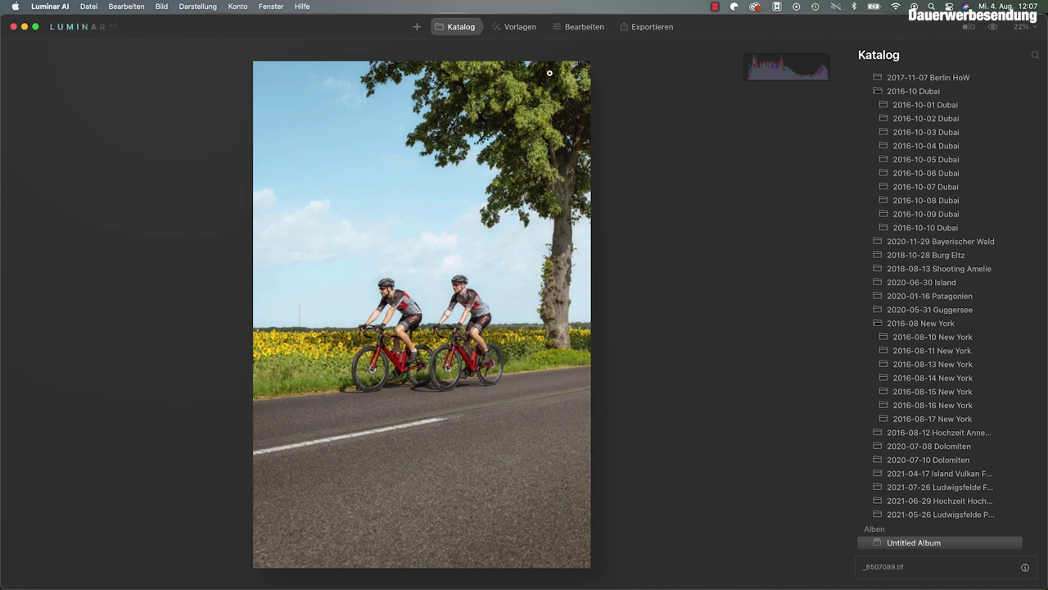
{"action": "key", "text": "Escape"}
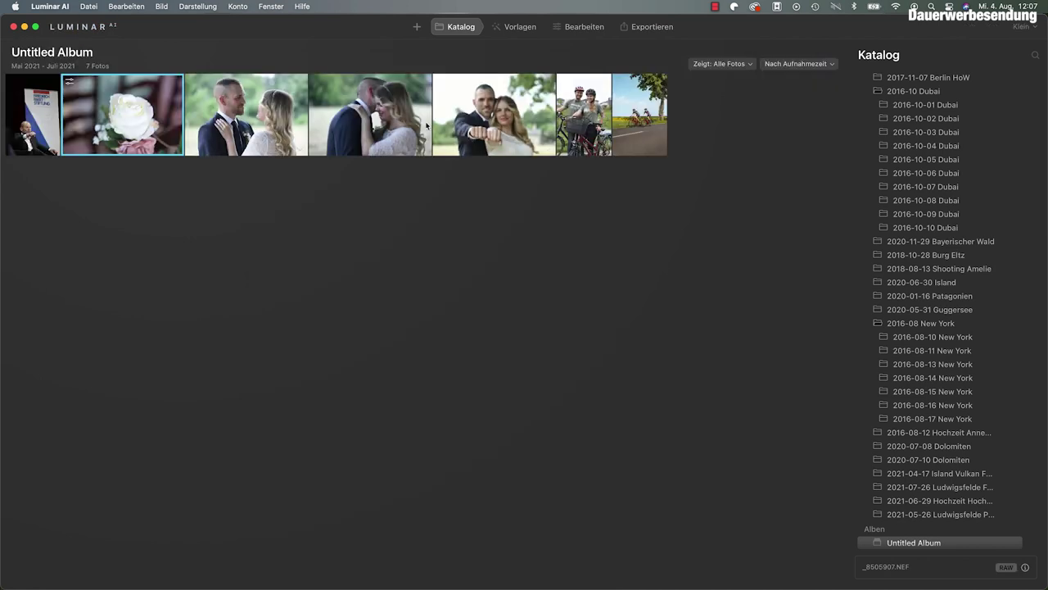
Open the photo of the bridal couple facing each other for editing and set the Enhance AI Hervorhebung to 42.
{"action": "double_click", "coordinate": [264, 119]}
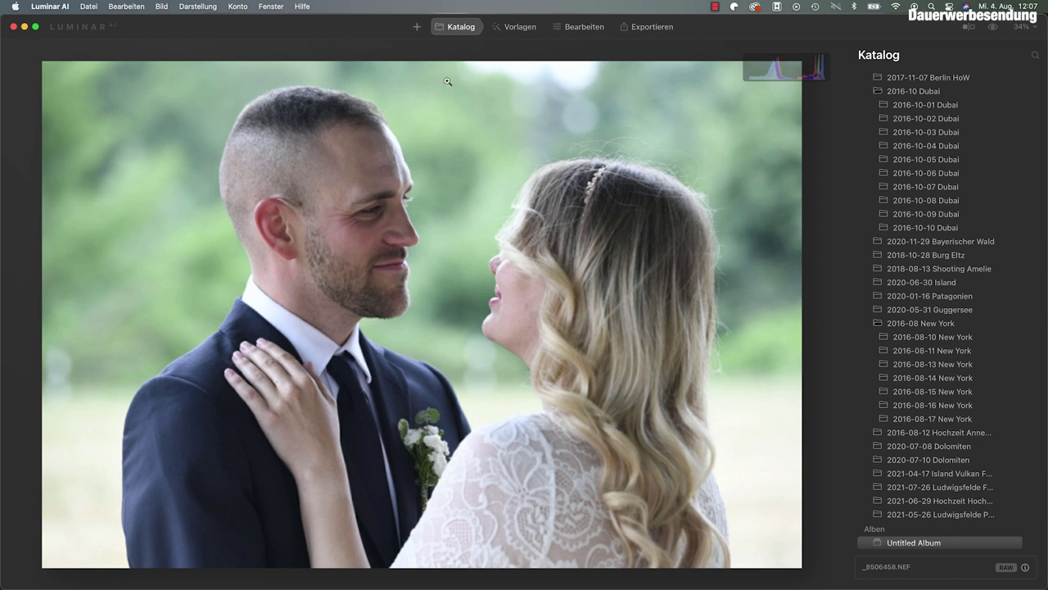
{"action": "left_click", "coordinate": [567, 29]}
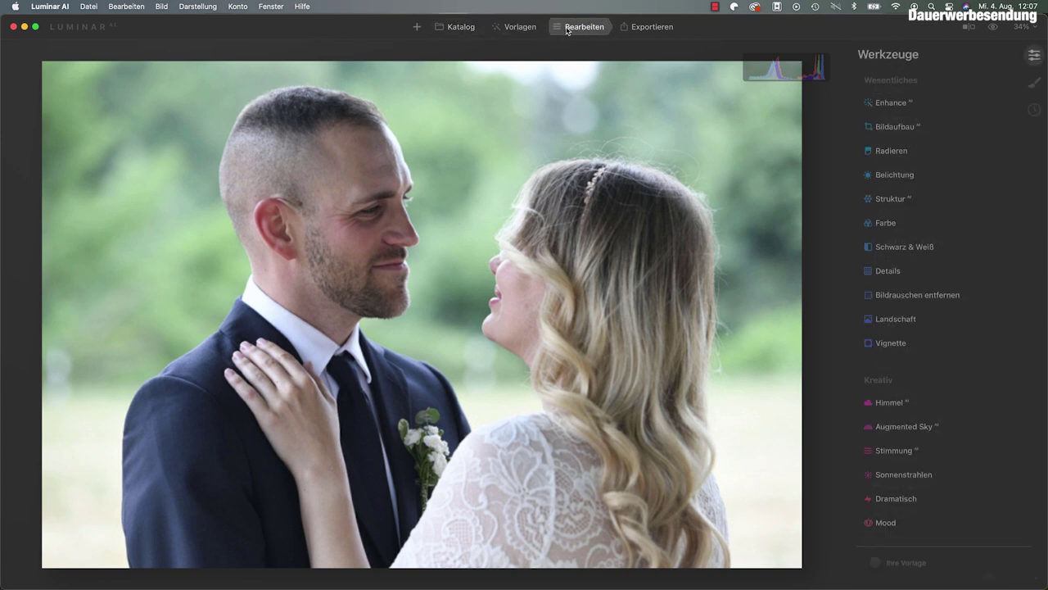
{"action": "left_click", "coordinate": [899, 105]}
{"action": "left_click_drag", "start_coordinate": [879, 138], "coordinate": [936, 143]}
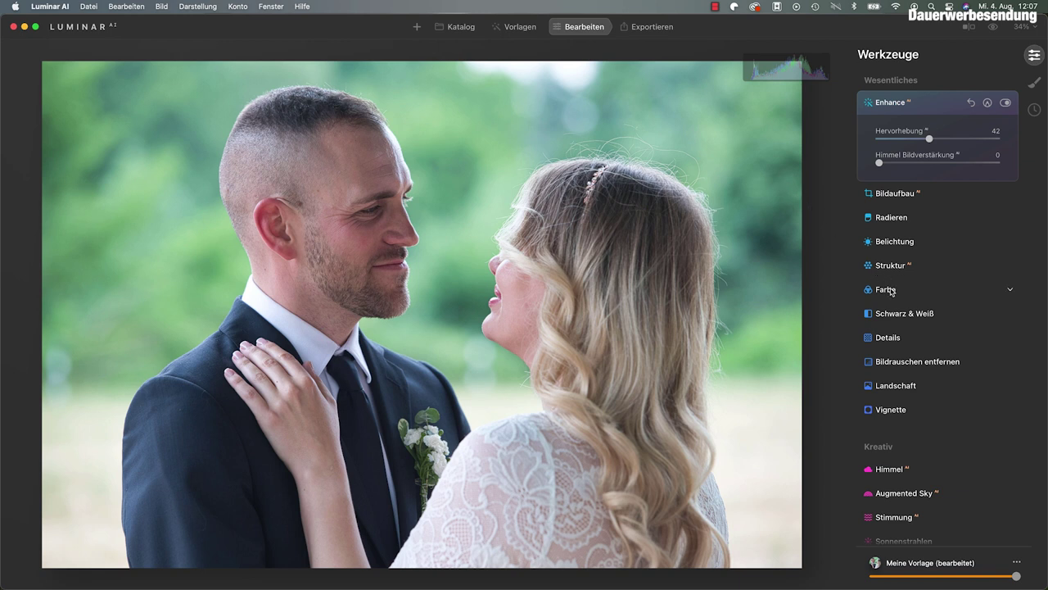
Apply Porträt mit Bokeh at a Menge of 66, compare with and without the effect, and raise the Menge to 100.
{"action": "scroll", "coordinate": [910, 297], "scroll_direction": "down", "scroll_amount": 5}
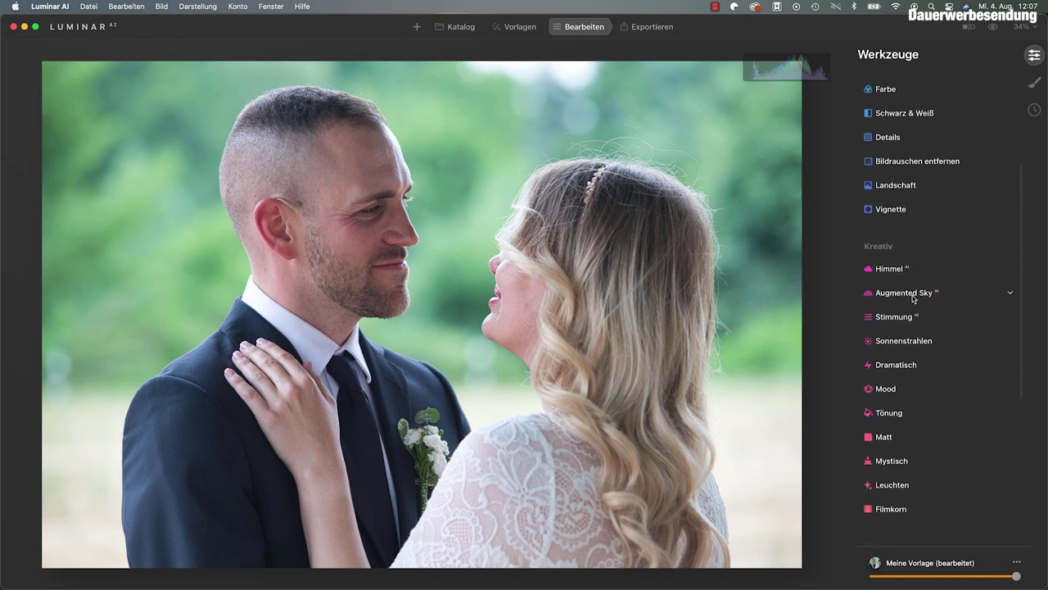
{"action": "scroll", "coordinate": [914, 299], "scroll_direction": "down", "scroll_amount": 3}
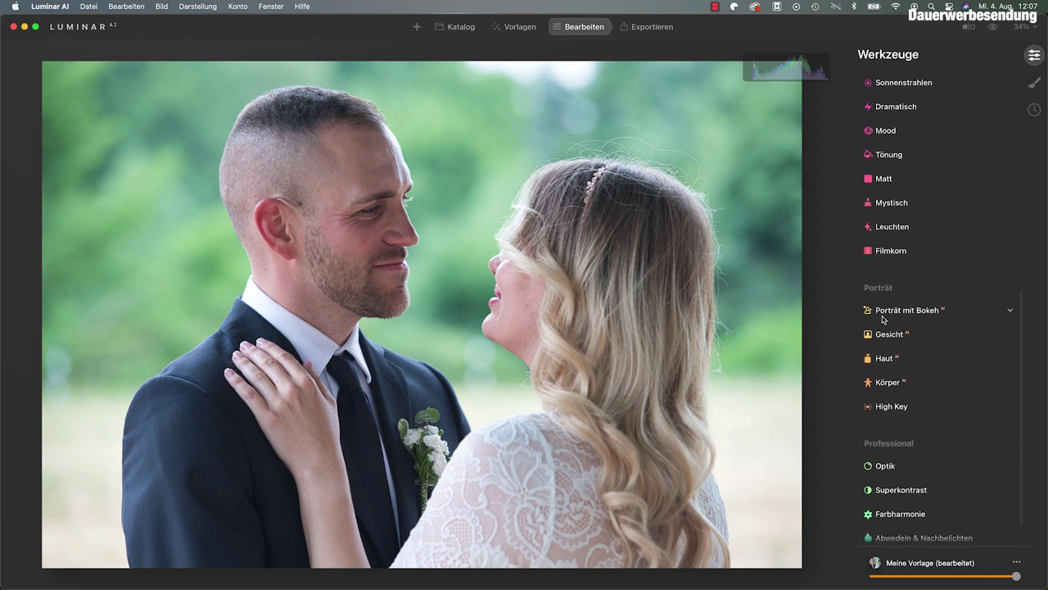
{"action": "left_click", "coordinate": [928, 312]}
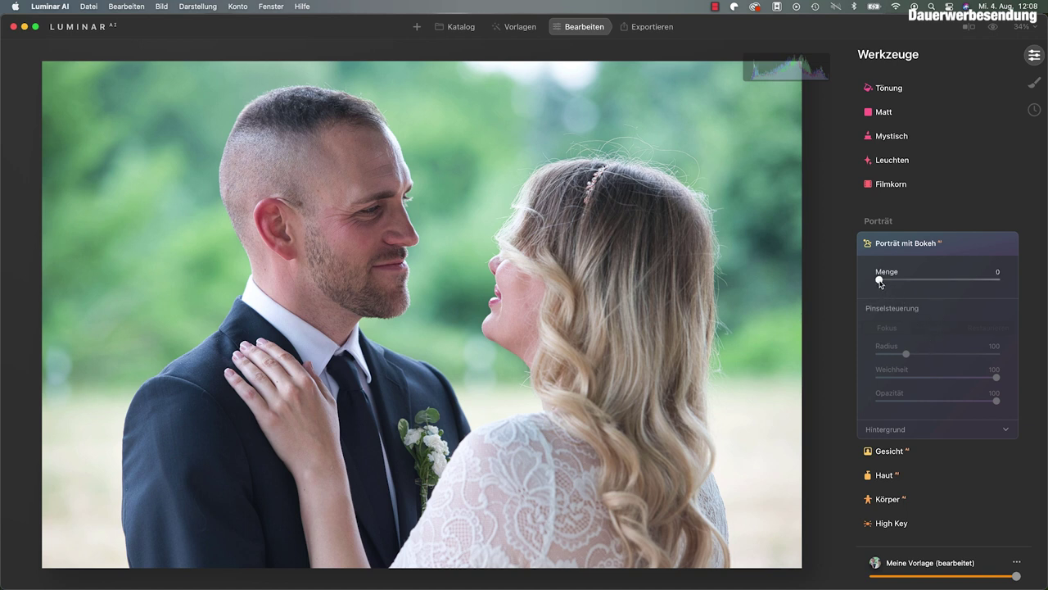
{"action": "mouse_move", "coordinate": [881, 282]}
{"action": "left_mouse_down"}
{"action": "mouse_move", "coordinate": [998, 286]}
{"action": "mouse_move", "coordinate": [873, 285]}
{"action": "mouse_move", "coordinate": [964, 285]}
{"action": "left_mouse_up"}
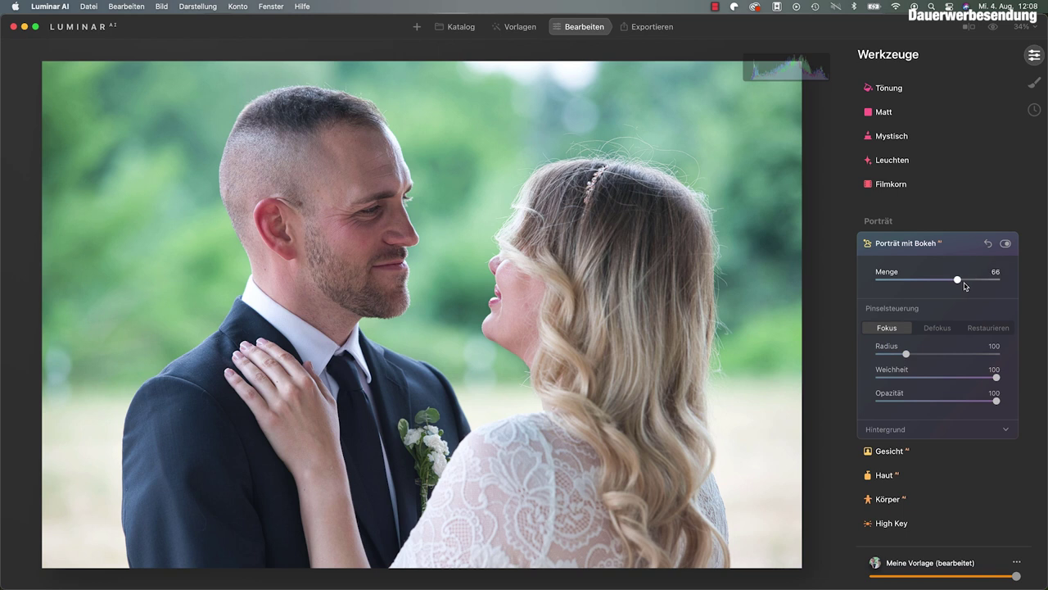
{"action": "left_click", "coordinate": [1006, 244]}
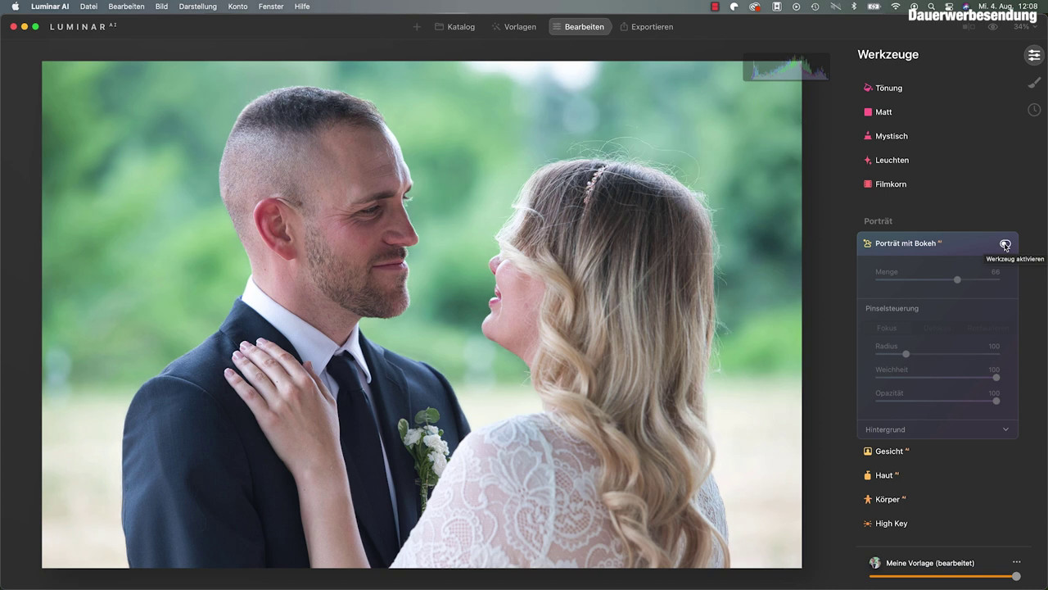
{"action": "left_click", "coordinate": [1006, 244]}
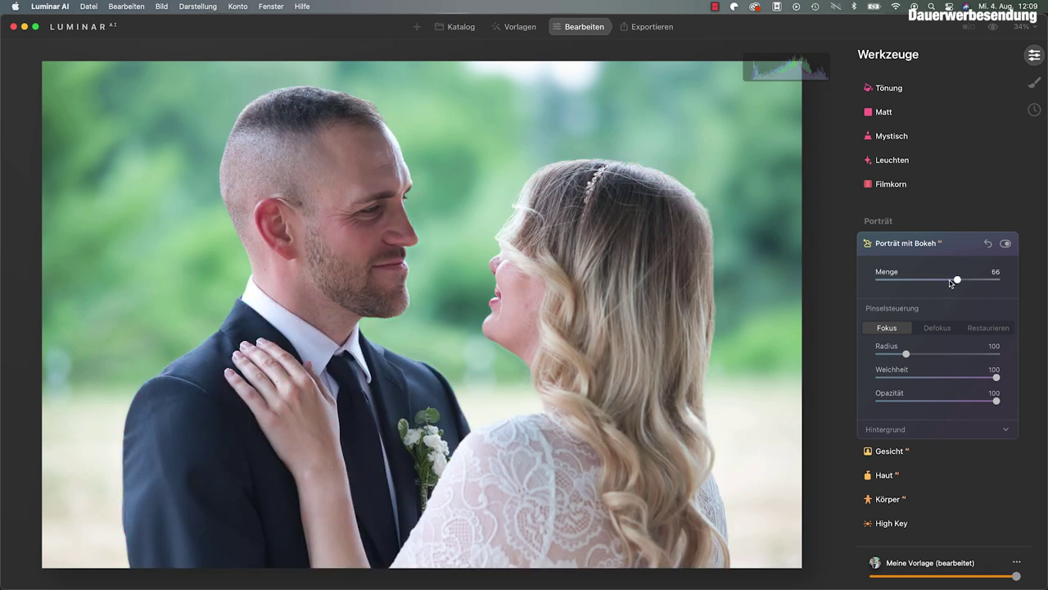
{"action": "left_click_drag", "start_coordinate": [958, 281], "coordinate": [995, 285]}
Set the bokeh brush to Weichheit 43 and Radius 29, and switch it to Defokus mode.
{"action": "left_click_drag", "start_coordinate": [906, 355], "coordinate": [904, 354]}
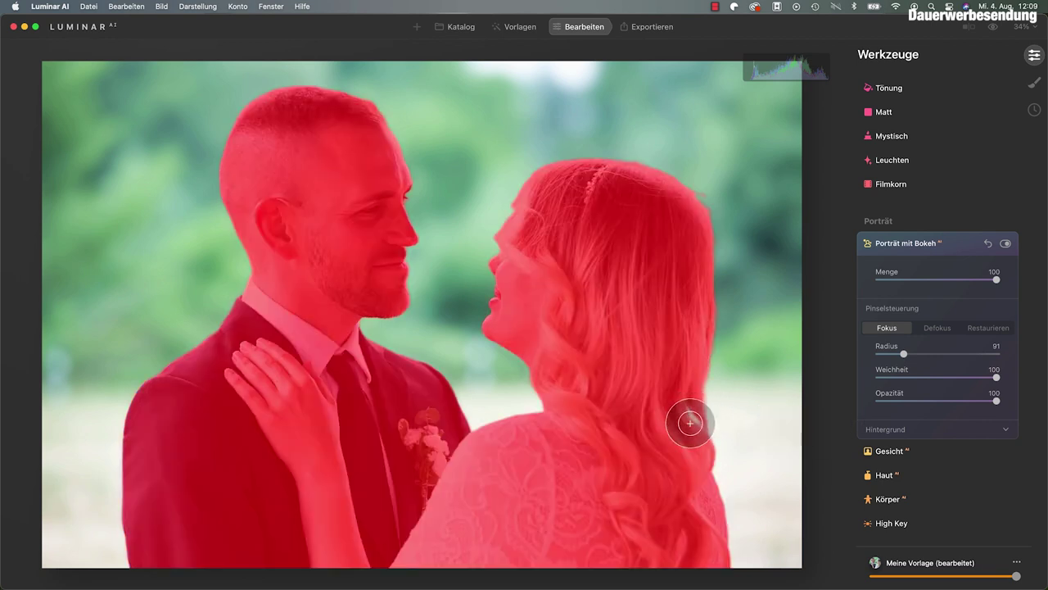
{"action": "left_click_drag", "start_coordinate": [901, 354], "coordinate": [893, 354]}
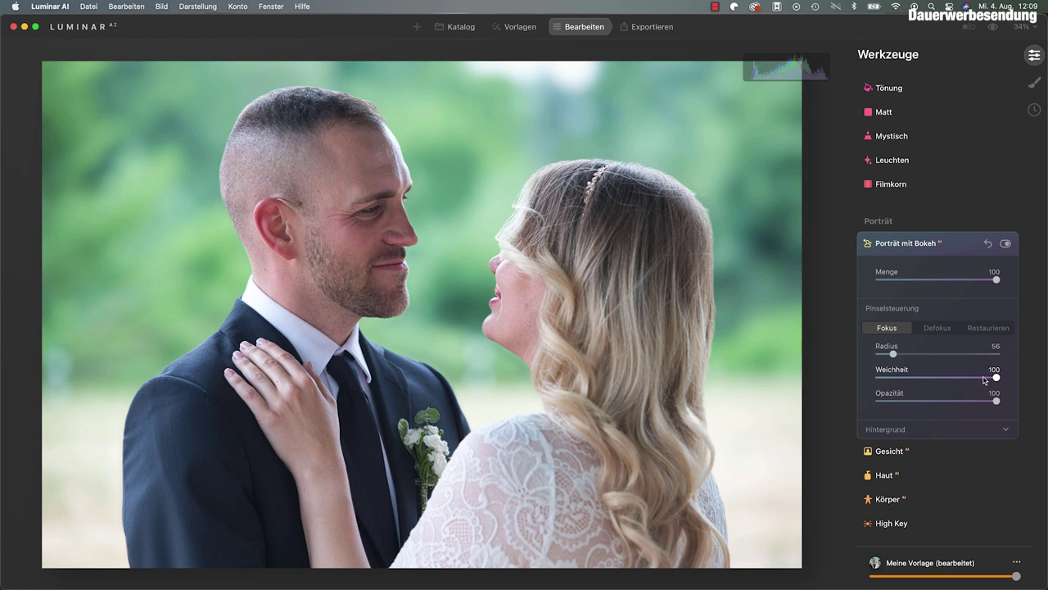
{"action": "left_click_drag", "start_coordinate": [996, 377], "coordinate": [929, 378]}
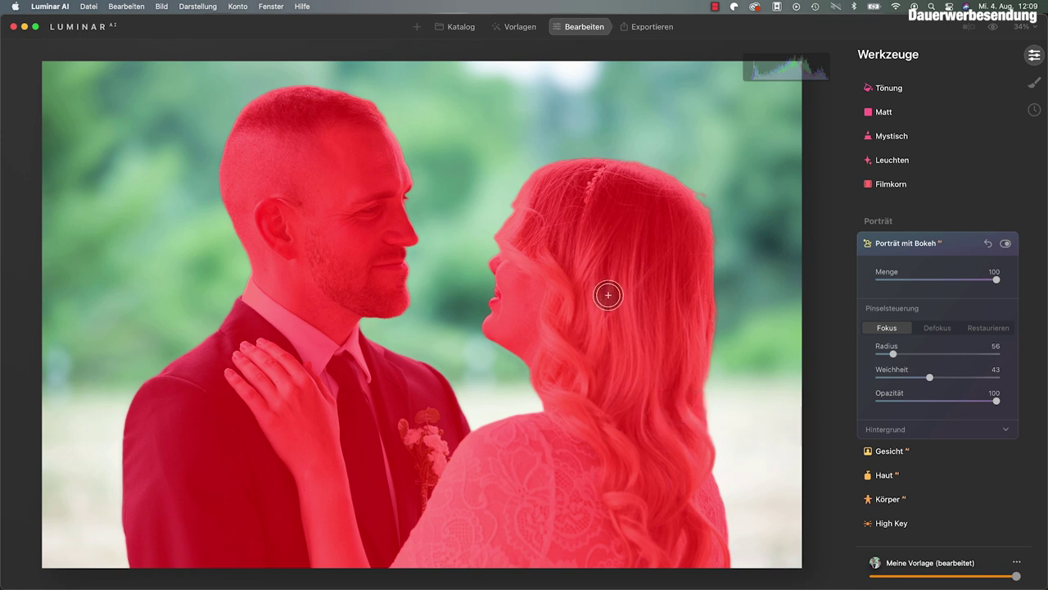
{"action": "scroll", "coordinate": [958, 266], "scroll_direction": "down", "scroll_amount": 1}
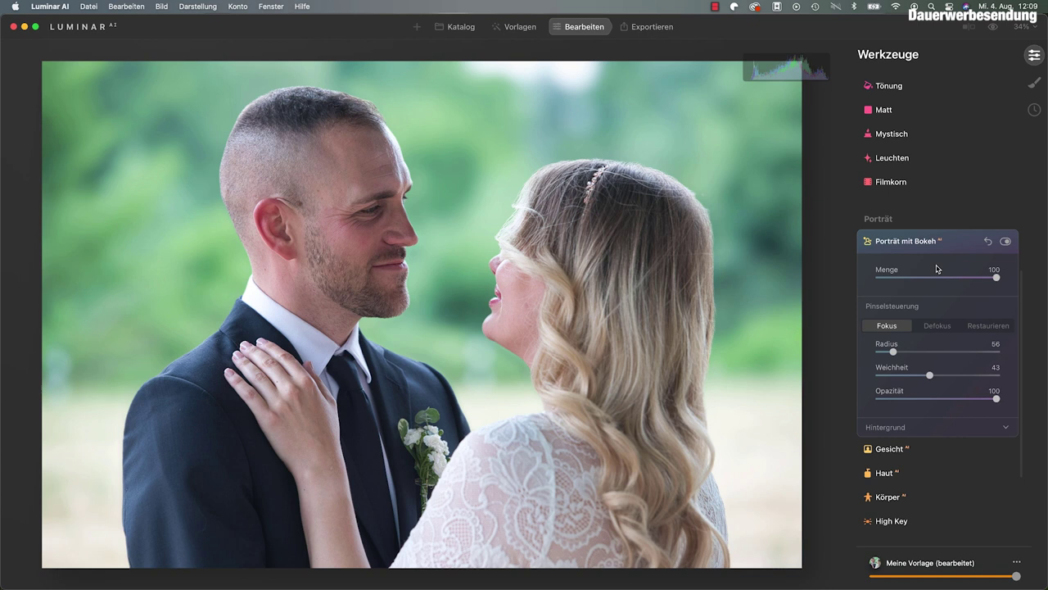
{"action": "left_click", "coordinate": [936, 327]}
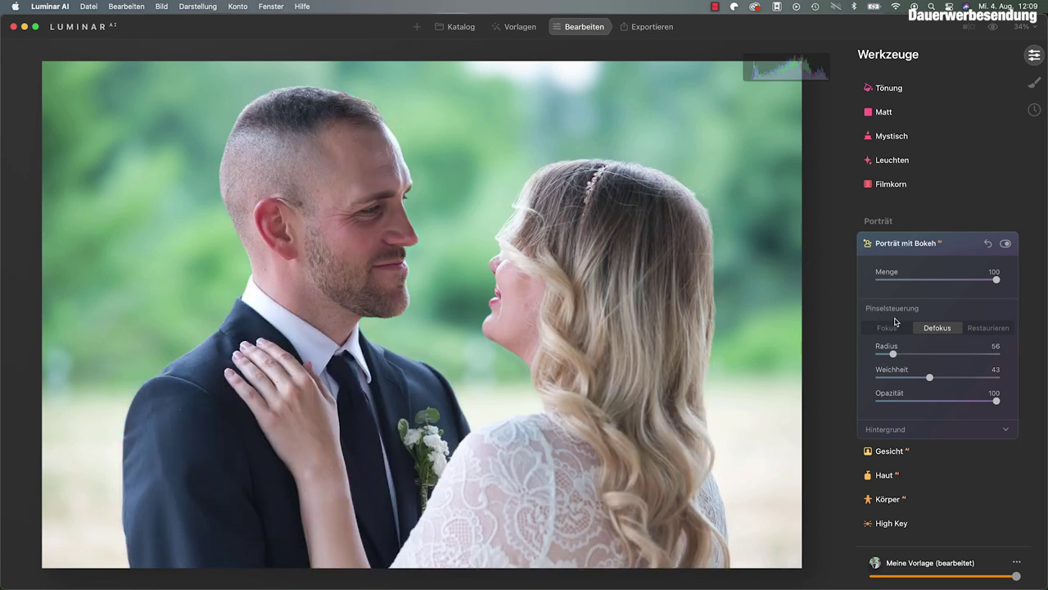
{"action": "left_click_drag", "start_coordinate": [893, 354], "coordinate": [884, 350]}
Reveal the bokeh Hintergrund settings, try Helligkeit at -50 and -100, and set it to -20.
{"action": "left_click", "coordinate": [1007, 433]}
{"action": "scroll", "coordinate": [950, 419], "scroll_direction": "down", "scroll_amount": 3}
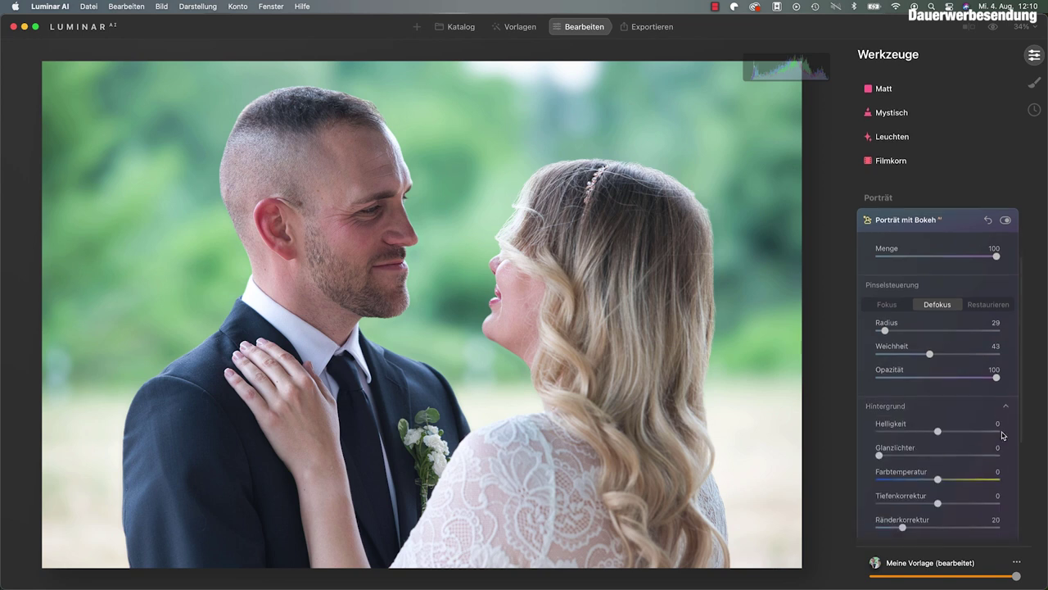
{"action": "scroll", "coordinate": [944, 413], "scroll_direction": "down", "scroll_amount": 1}
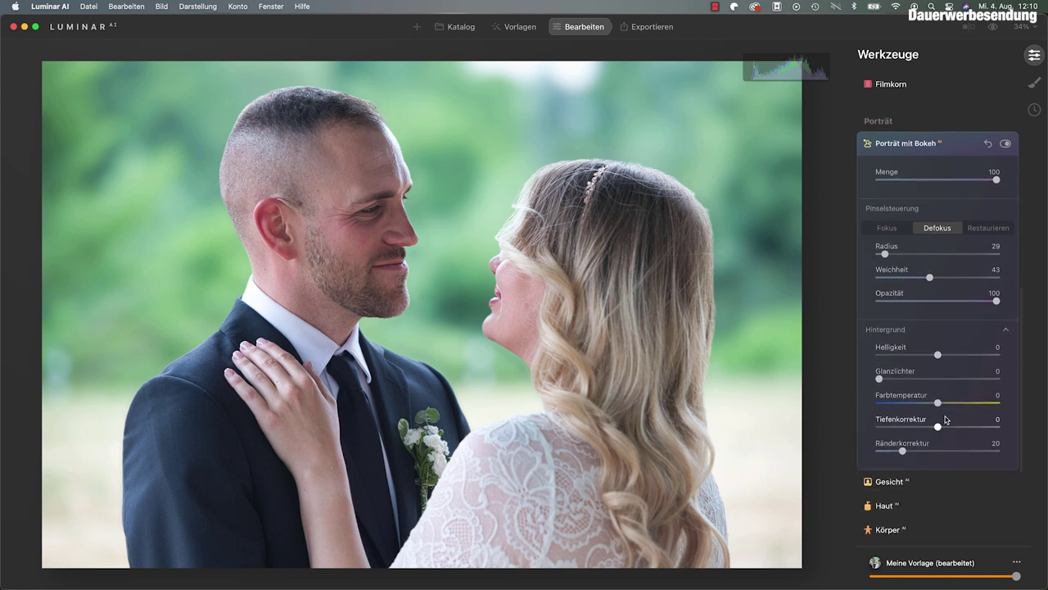
{"action": "left_click_drag", "start_coordinate": [940, 358], "coordinate": [907, 357]}
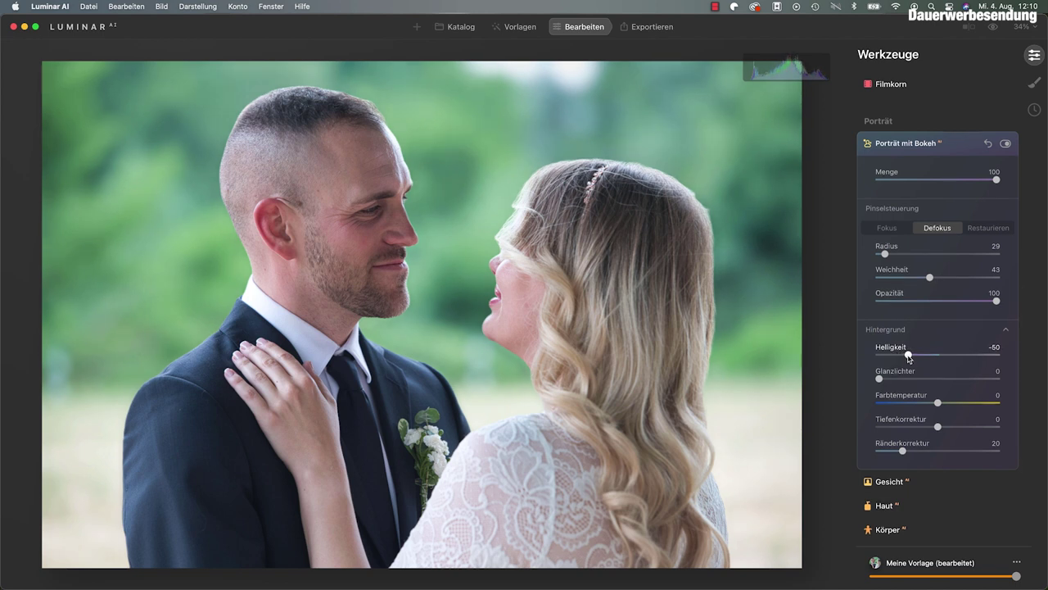
{"action": "left_click_drag", "start_coordinate": [907, 358], "coordinate": [868, 355]}
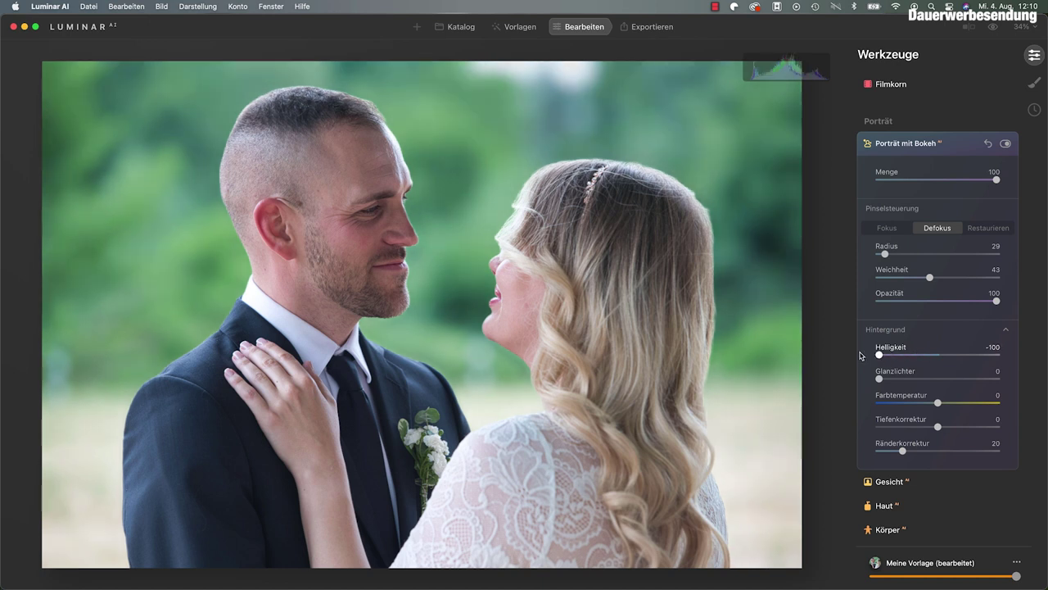
{"action": "left_click_drag", "start_coordinate": [879, 354], "coordinate": [925, 353]}
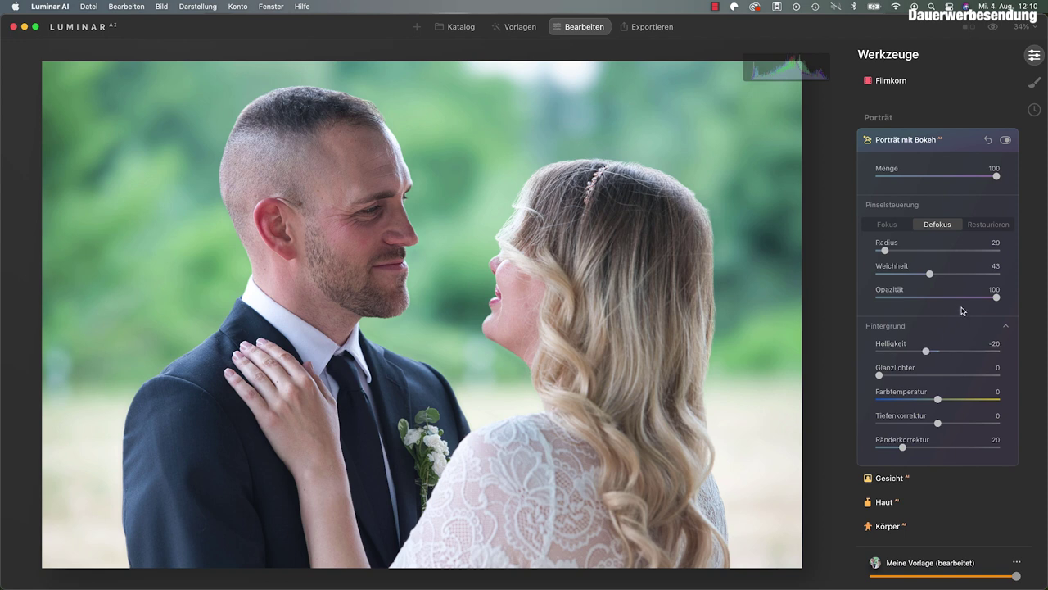
Set the bokeh background's Glanzlichter to 10 and its Farbtemperatur to 59.
{"action": "scroll", "coordinate": [993, 182], "scroll_direction": "up", "scroll_amount": 1}
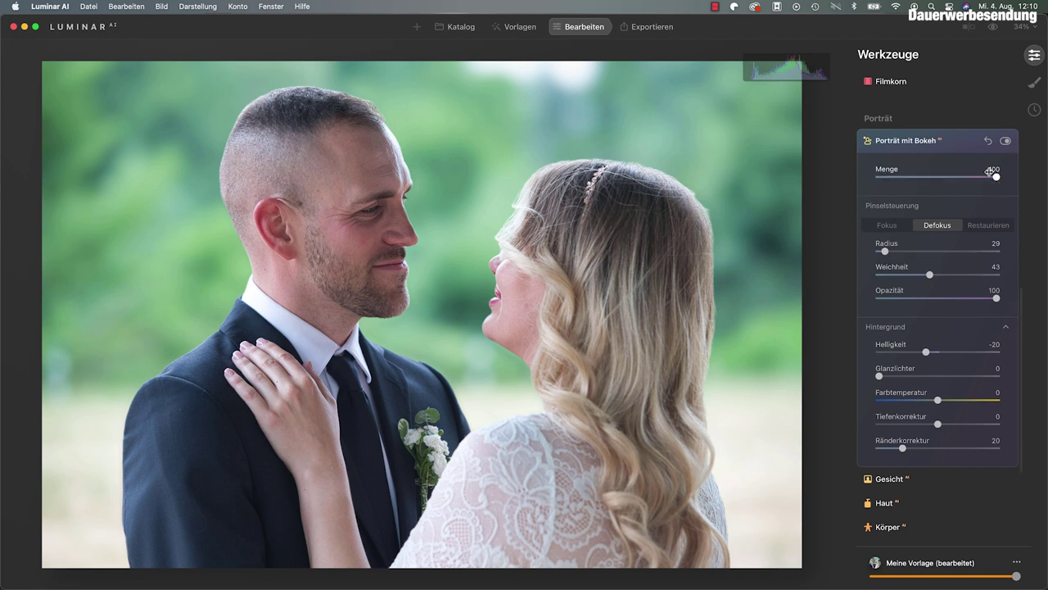
{"action": "scroll", "coordinate": [930, 202], "scroll_direction": "down", "scroll_amount": 1}
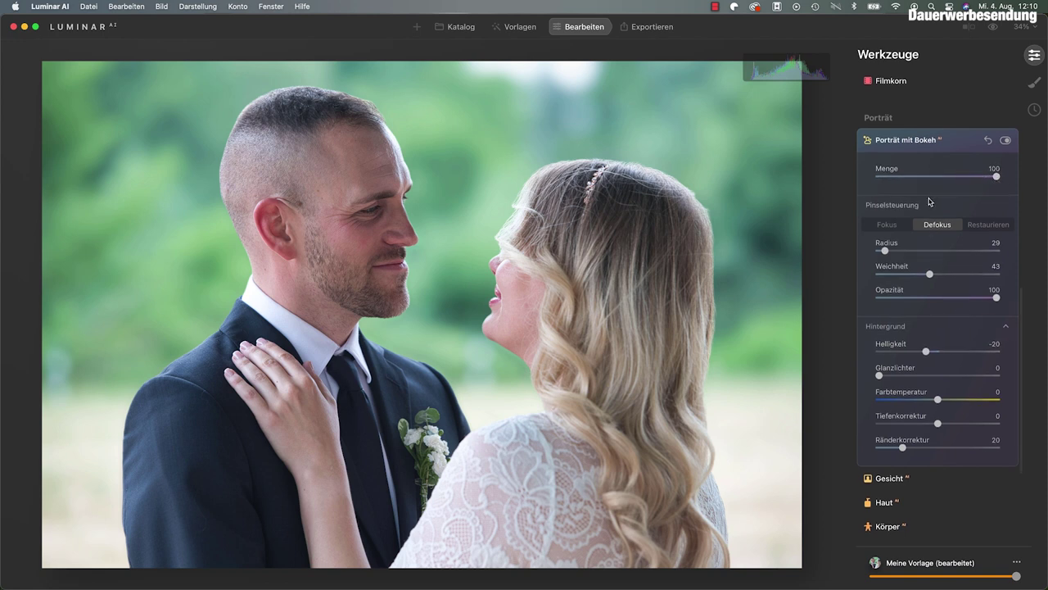
{"action": "scroll", "coordinate": [922, 328], "scroll_direction": "up", "scroll_amount": 1}
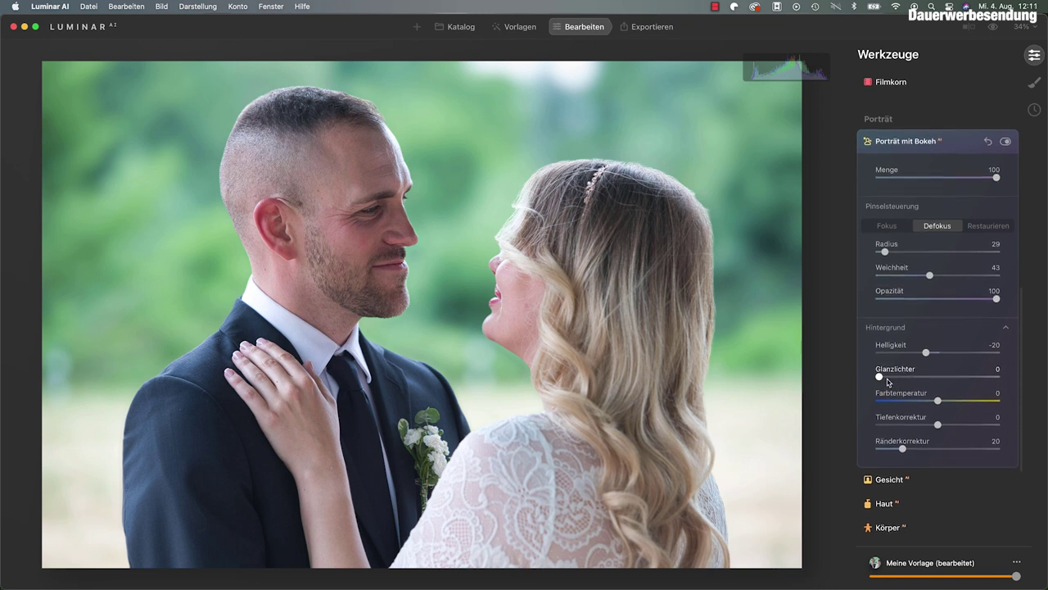
{"action": "left_click_drag", "start_coordinate": [880, 379], "coordinate": [978, 406]}
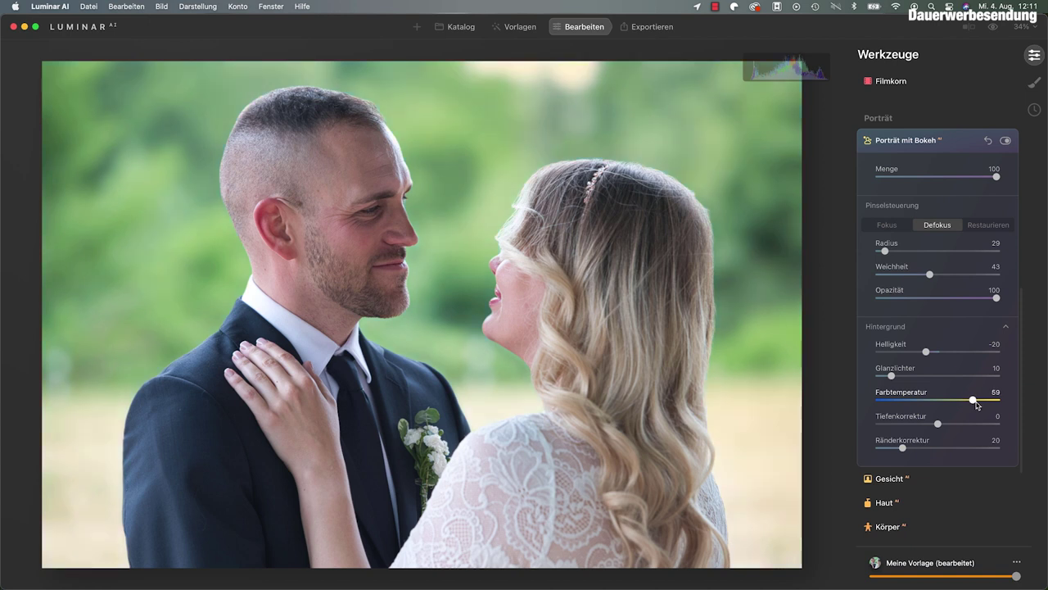
Try background Tiefenkorrektur values of -89 and -51, and set it to -30.
{"action": "scroll", "coordinate": [974, 401], "scroll_direction": "up", "scroll_amount": 1}
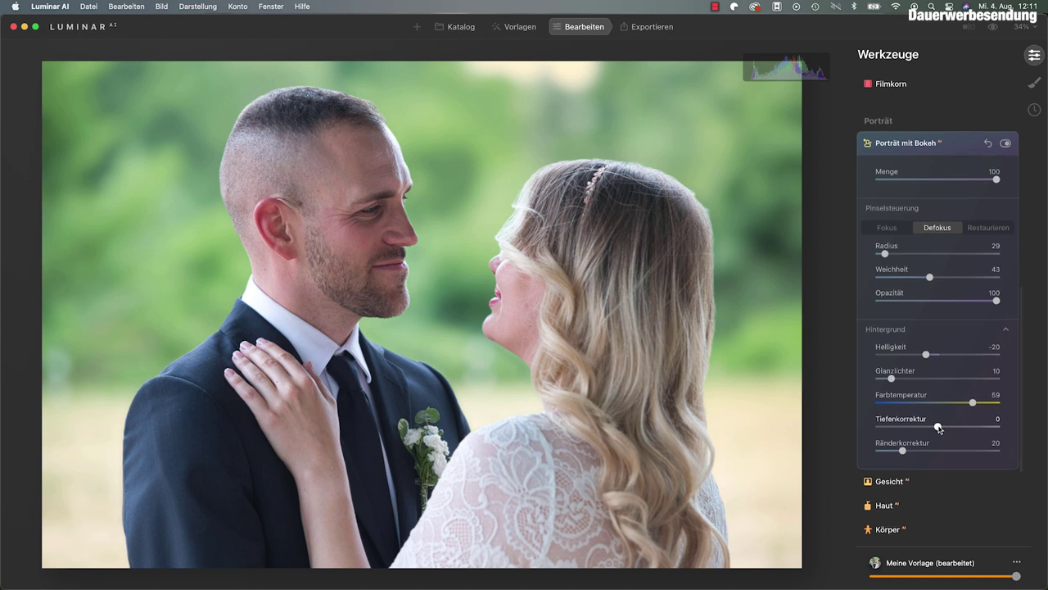
{"action": "left_click_drag", "start_coordinate": [938, 427], "coordinate": [887, 429]}
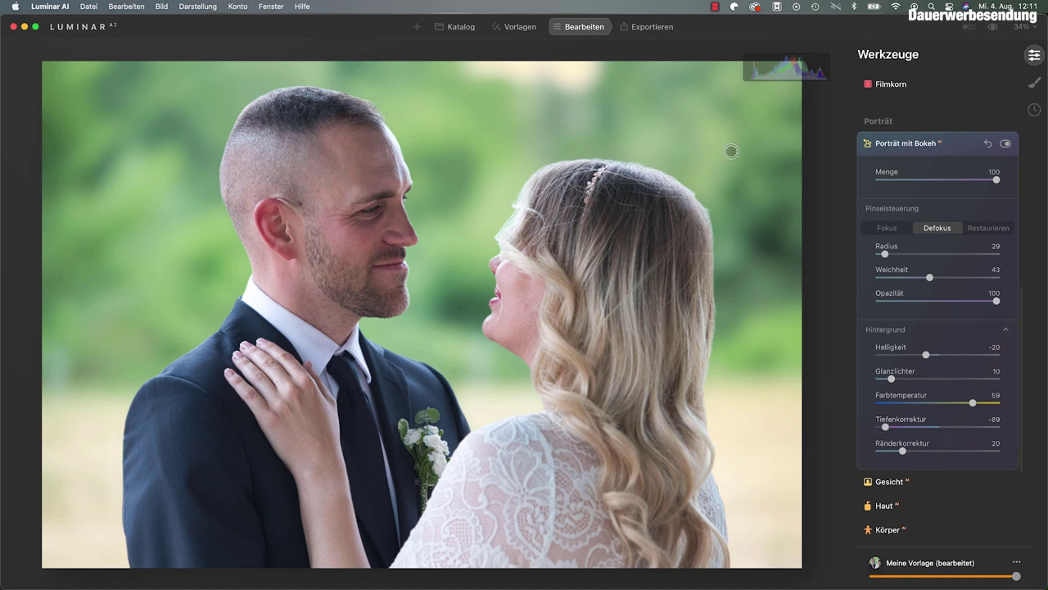
{"action": "scroll", "coordinate": [896, 421], "scroll_direction": "down", "scroll_amount": 1}
{"action": "left_click_drag", "start_coordinate": [885, 425], "coordinate": [911, 425]}
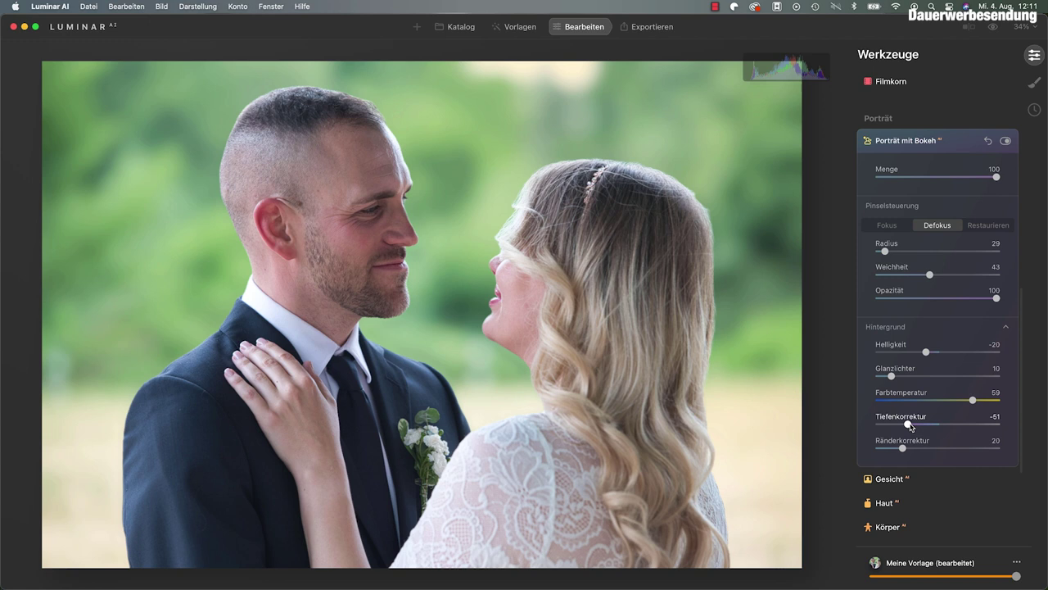
{"action": "left_click_drag", "start_coordinate": [911, 426], "coordinate": [922, 426]}
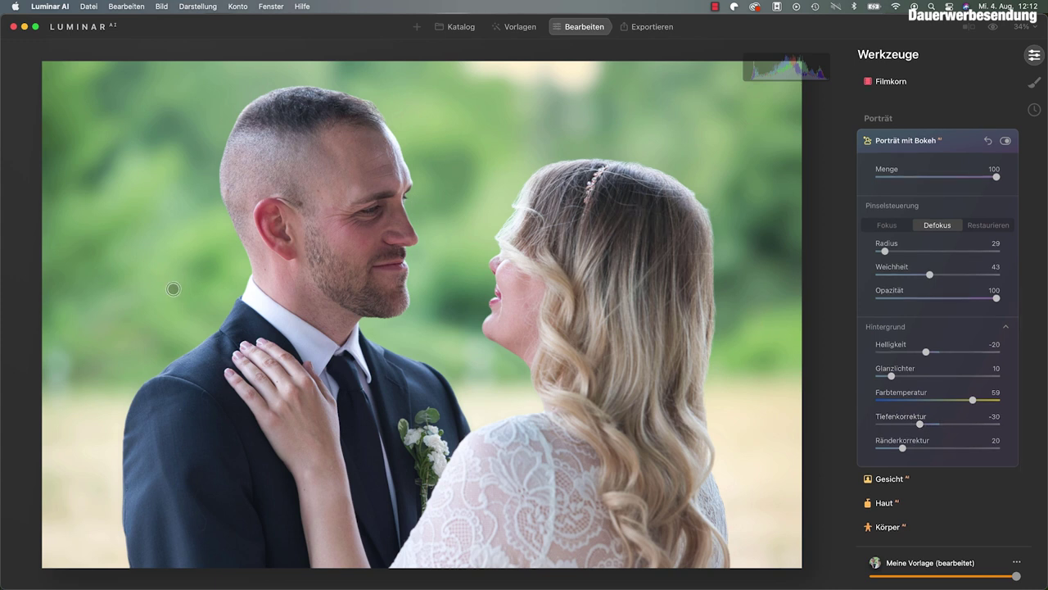
Try higher and lower Ränderkorrektur values for the couple's outlines, and set it to 5.
{"action": "left_click_drag", "start_coordinate": [401, 348], "coordinate": [390, 336]}
{"action": "left_click_drag", "start_coordinate": [904, 451], "coordinate": [974, 449]}
{"action": "left_click_drag", "start_coordinate": [973, 448], "coordinate": [852, 449]}
{"action": "mouse_move", "coordinate": [882, 453]}
{"action": "left_mouse_down"}
{"action": "mouse_move", "coordinate": [965, 452]}
{"action": "mouse_move", "coordinate": [886, 451]}
{"action": "left_mouse_up"}
{"action": "mouse_move", "coordinate": [720, 440]}
{"action": "left_mouse_down"}
{"action": "mouse_move", "coordinate": [745, 428]}
{"action": "mouse_move", "coordinate": [634, 266]}
{"action": "left_mouse_up"}
Compare the bridal couple photo with the bokeh effect switched off and on, checking the edges around the hair.
{"action": "left_click", "coordinate": [1006, 141]}
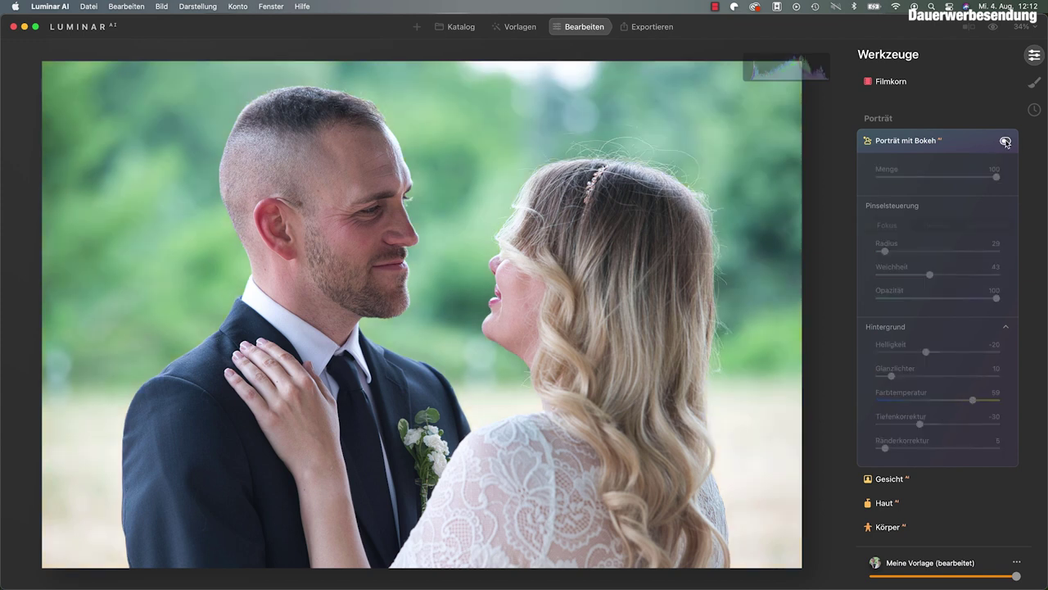
{"action": "left_click", "coordinate": [1006, 141]}
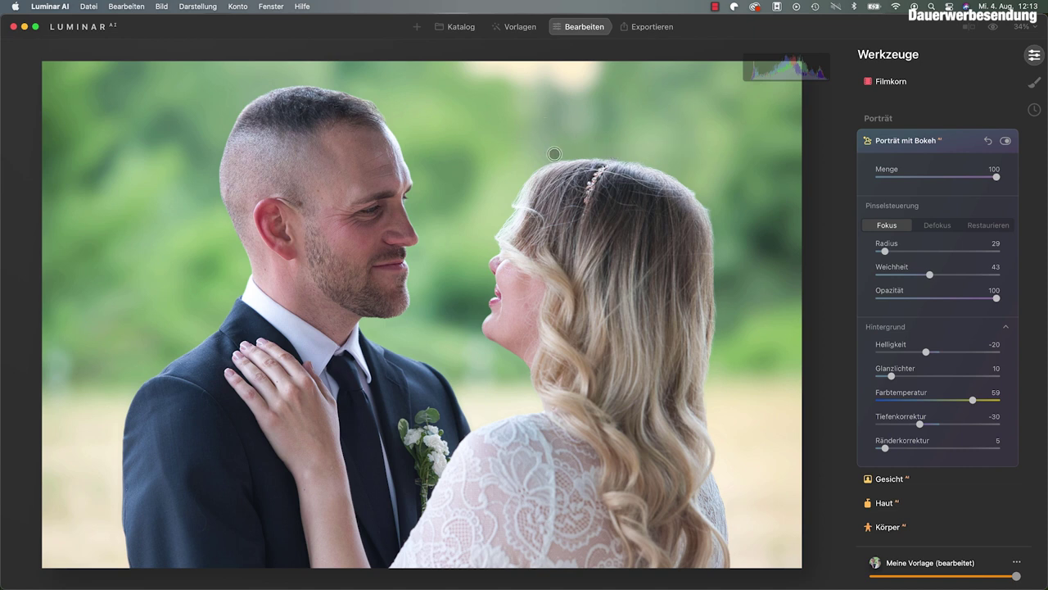
{"action": "left_click", "coordinate": [714, 206]}
Open the photo of the couple with bicycles and helmets for editing and set its Porträt mit Bokeh Menge to 100.
{"action": "left_click", "coordinate": [438, 28]}
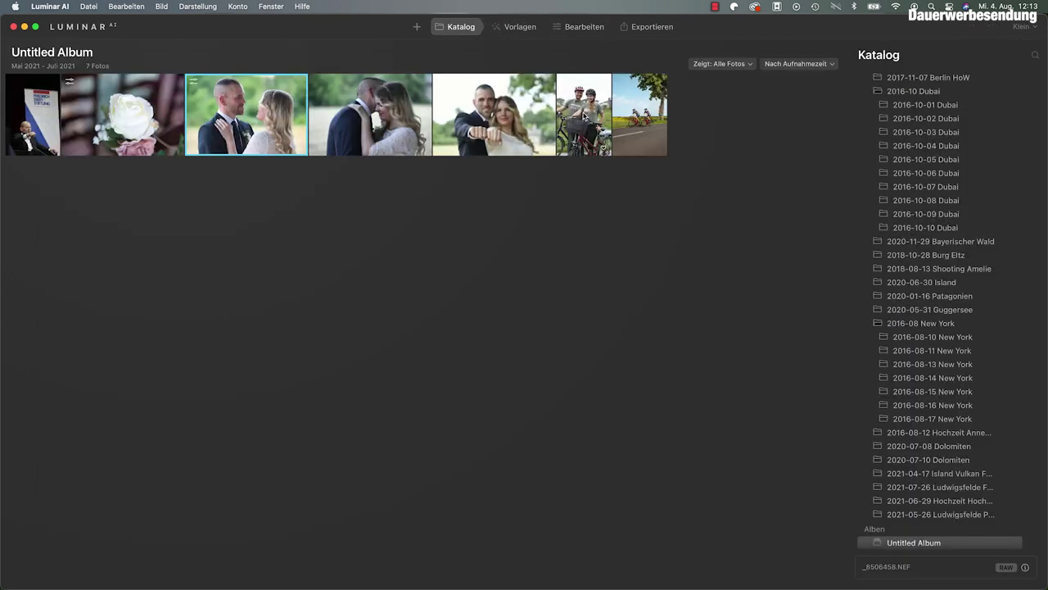
{"action": "double_click", "coordinate": [585, 117]}
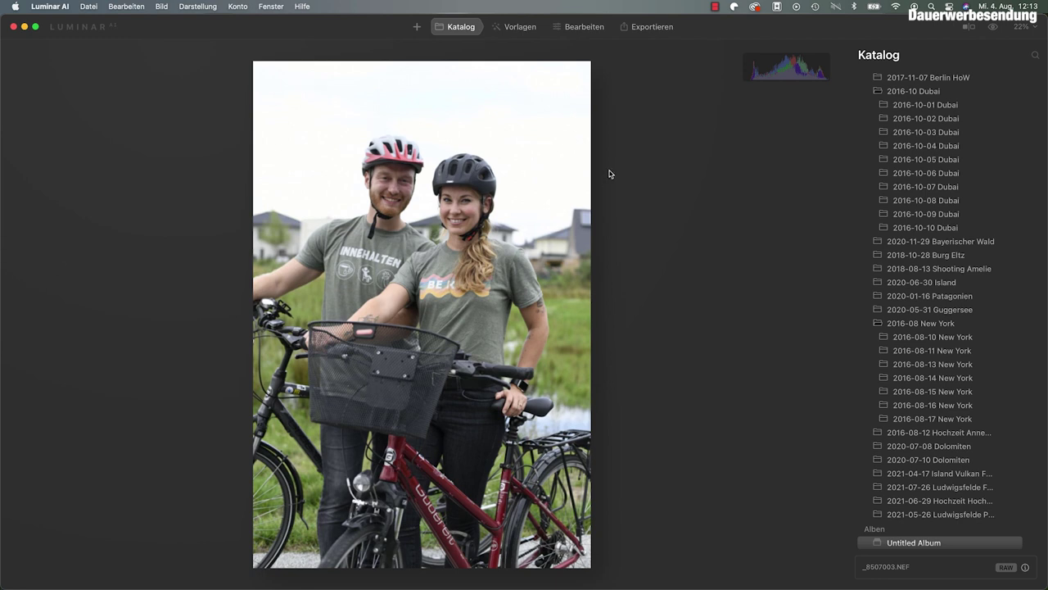
{"action": "left_click", "coordinate": [589, 29]}
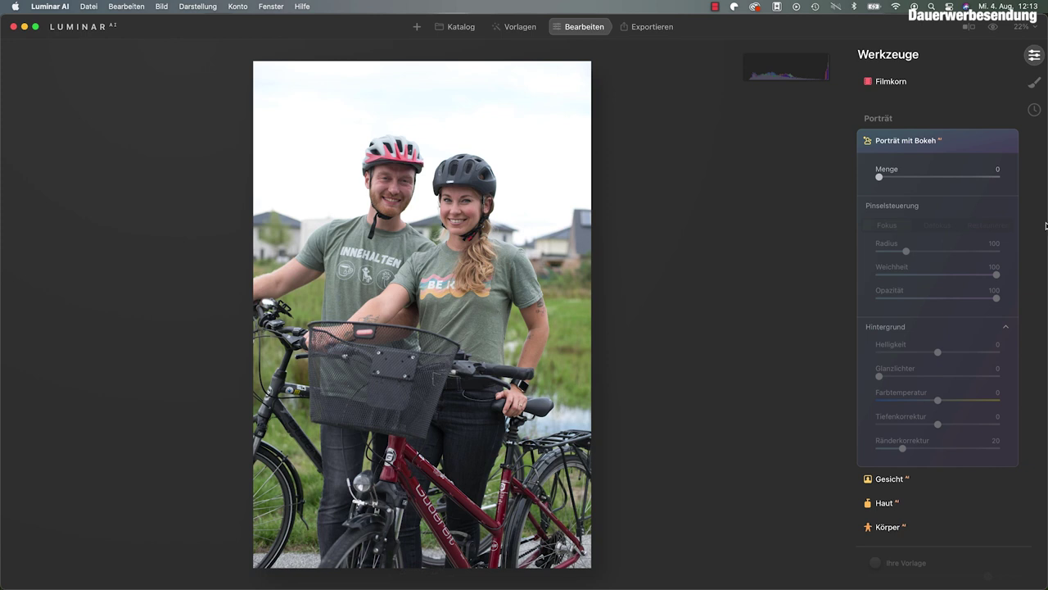
{"action": "left_click_drag", "start_coordinate": [883, 178], "coordinate": [1010, 182]}
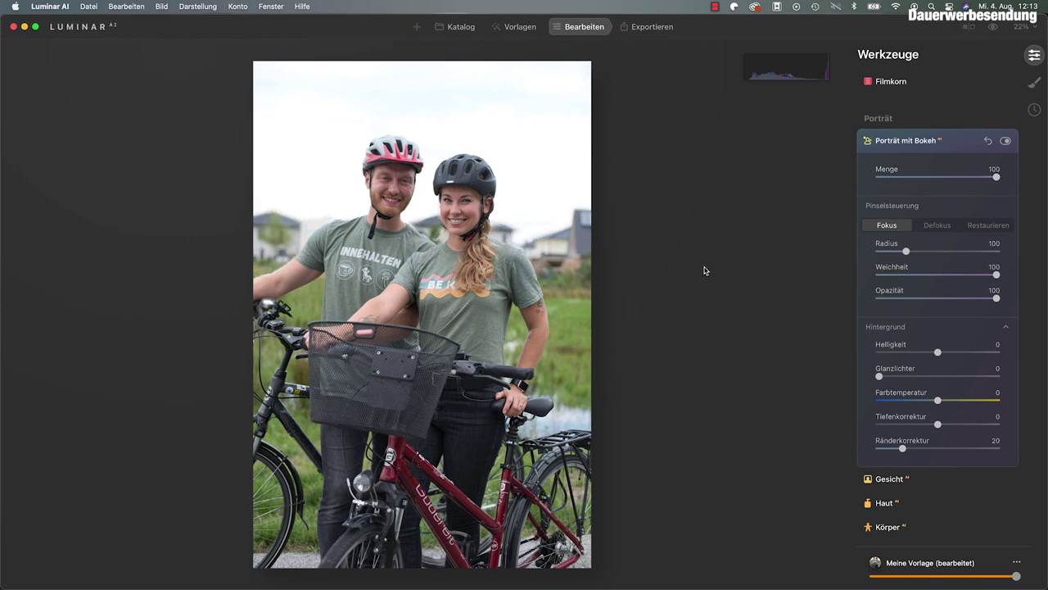
Paint the left bicycle's handlebar, frame and front wheel into focus with the Fokus brush at Radius 34 and Weichheit 46.
{"action": "left_click", "coordinate": [869, 220]}
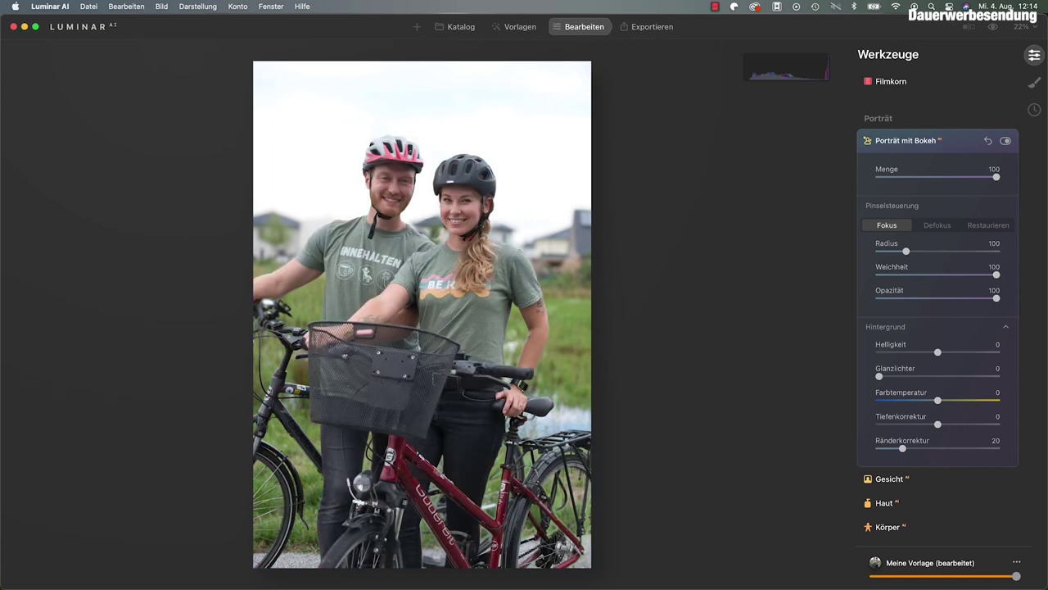
{"action": "left_click_drag", "start_coordinate": [906, 252], "coordinate": [885, 251]}
{"action": "left_click_drag", "start_coordinate": [885, 250], "coordinate": [932, 273]}
{"action": "mouse_move", "coordinate": [278, 354]}
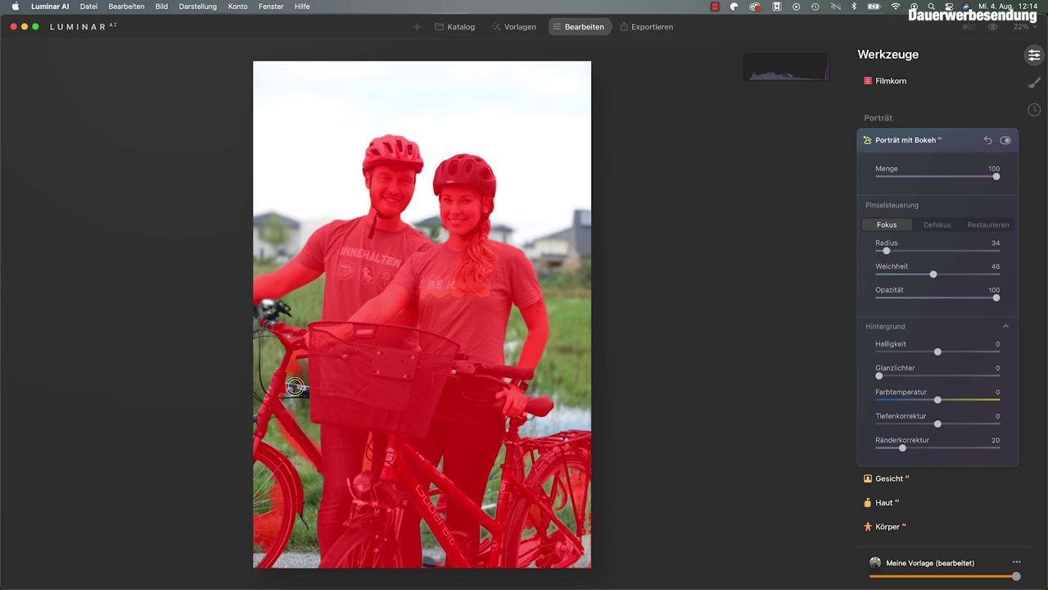
{"action": "mouse_move", "coordinate": [271, 300]}
{"action": "left_mouse_down"}
{"action": "mouse_move", "coordinate": [270, 321]}
{"action": "mouse_move", "coordinate": [279, 307]}
{"action": "mouse_move", "coordinate": [259, 312]}
{"action": "mouse_move", "coordinate": [273, 316]}
{"action": "mouse_move", "coordinate": [280, 370]}
{"action": "mouse_move", "coordinate": [276, 479]}
{"action": "left_mouse_up"}
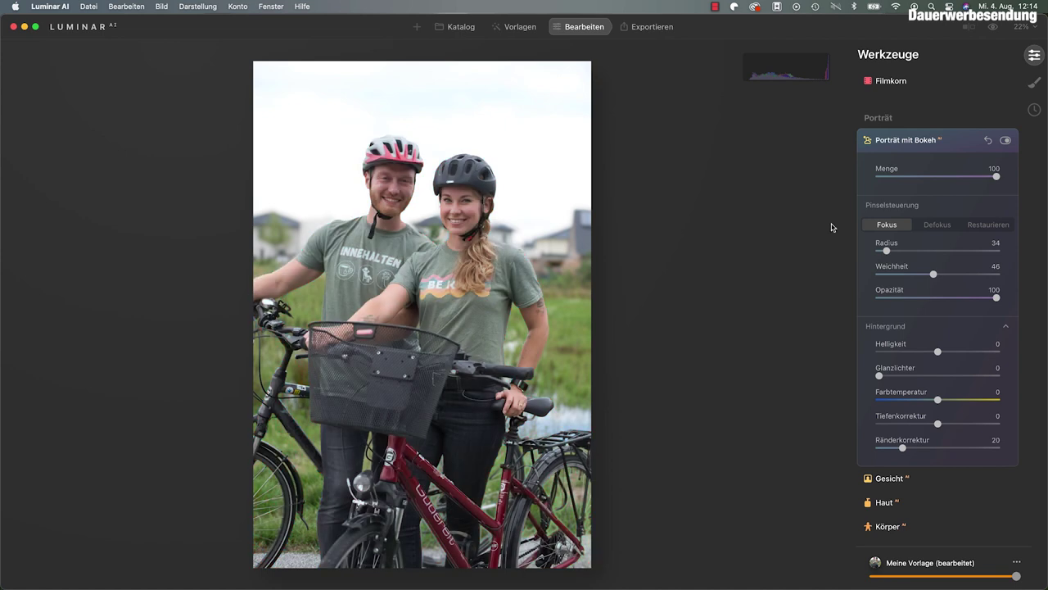
Blur the background showing through the left bicycle's wheel with the Defokus brush at Radius 20.
{"action": "left_click", "coordinate": [932, 226]}
{"action": "left_click_drag", "start_coordinate": [886, 255], "coordinate": [881, 252]}
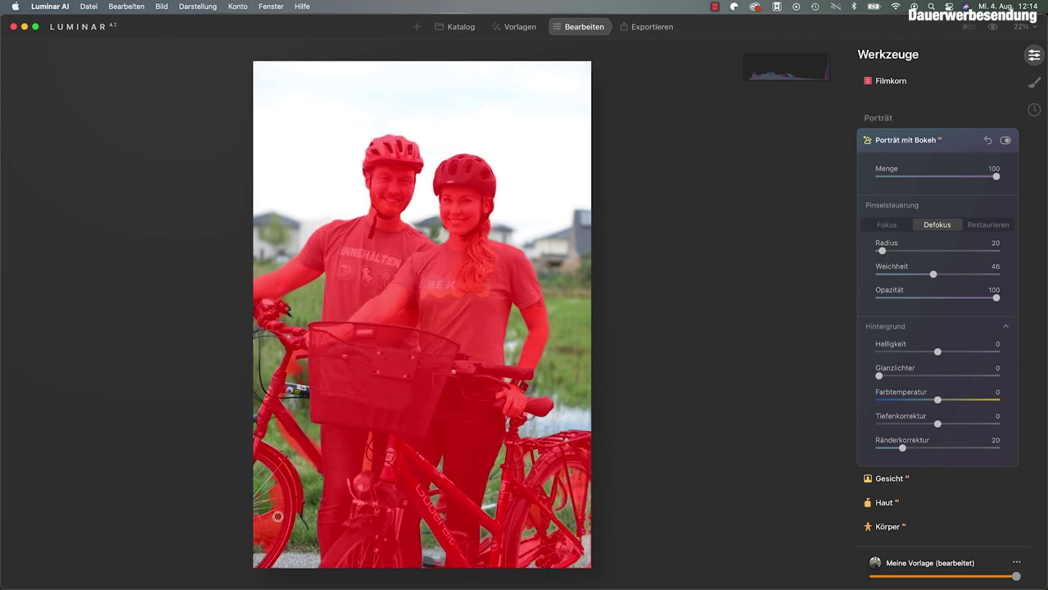
{"action": "mouse_move", "coordinate": [277, 514]}
{"action": "left_mouse_down"}
{"action": "mouse_move", "coordinate": [254, 521]}
{"action": "mouse_move", "coordinate": [275, 536]}
{"action": "left_mouse_up"}
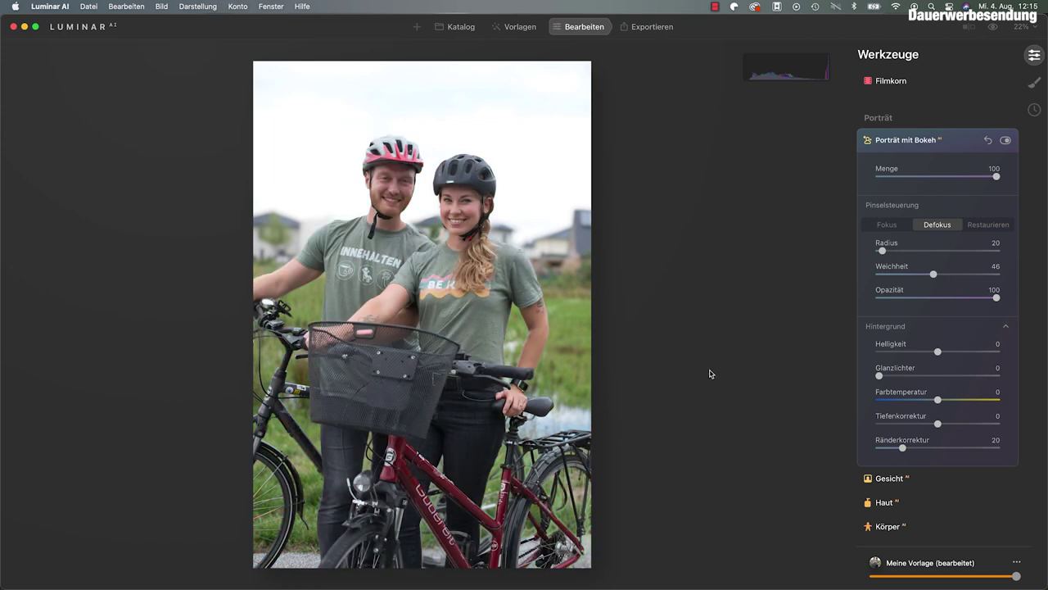
Set the background Helligkeit to -93 and the Tiefenkorrektur to -16 for the couple with bicycles.
{"action": "left_click_drag", "start_coordinate": [938, 352], "coordinate": [880, 357]}
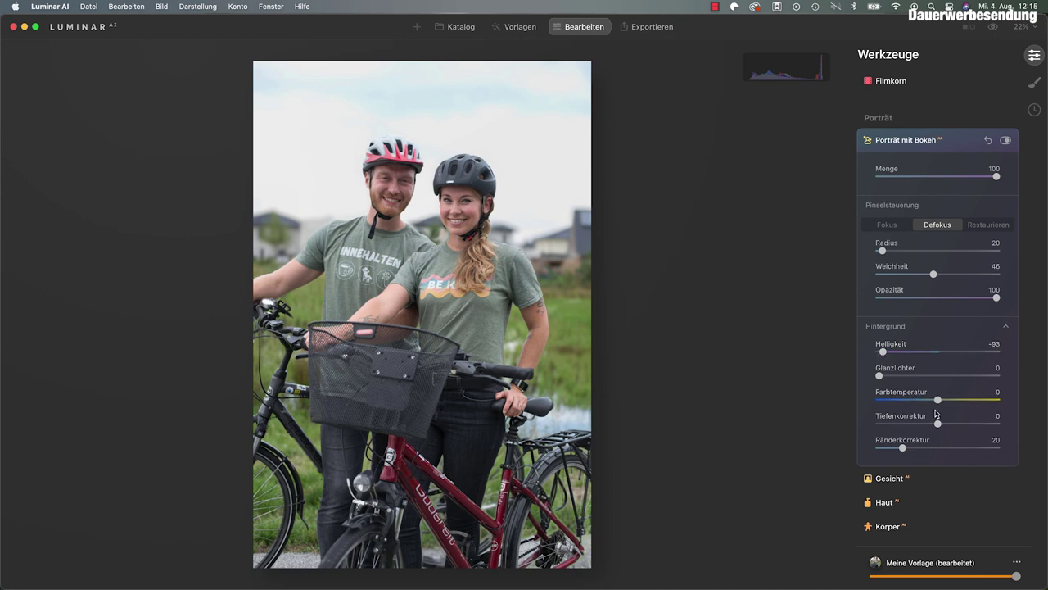
{"action": "mouse_move", "coordinate": [940, 424]}
{"action": "left_mouse_down"}
{"action": "mouse_move", "coordinate": [957, 424]}
{"action": "mouse_move", "coordinate": [911, 423]}
{"action": "mouse_move", "coordinate": [928, 422]}
{"action": "left_mouse_up"}
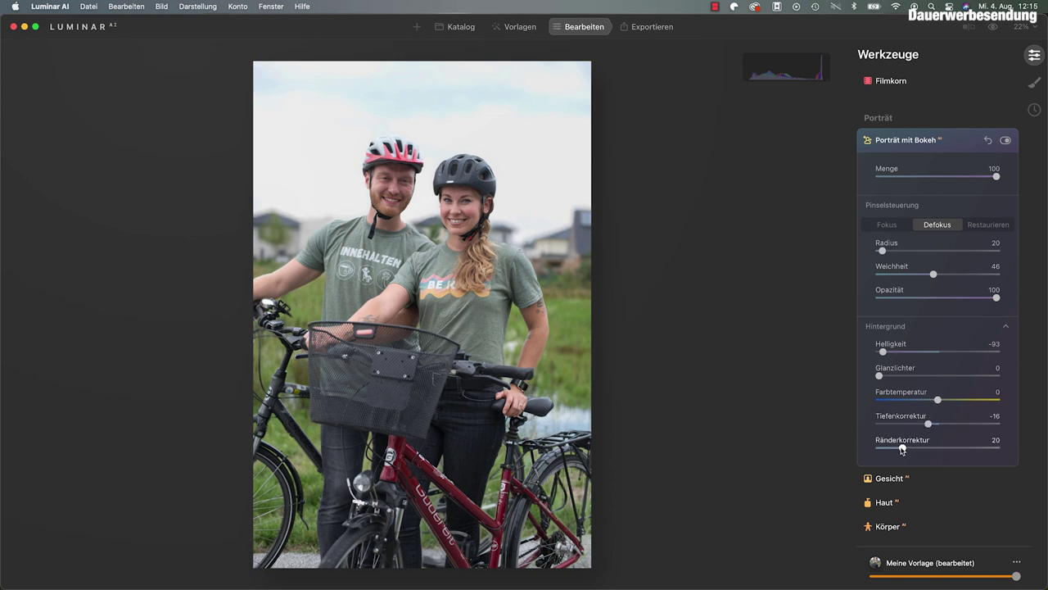
Open the photo of the two racing cyclists beside the sunflower field for editing and set its Porträt mit Bokeh Menge to 100.
{"action": "left_click", "coordinate": [459, 27]}
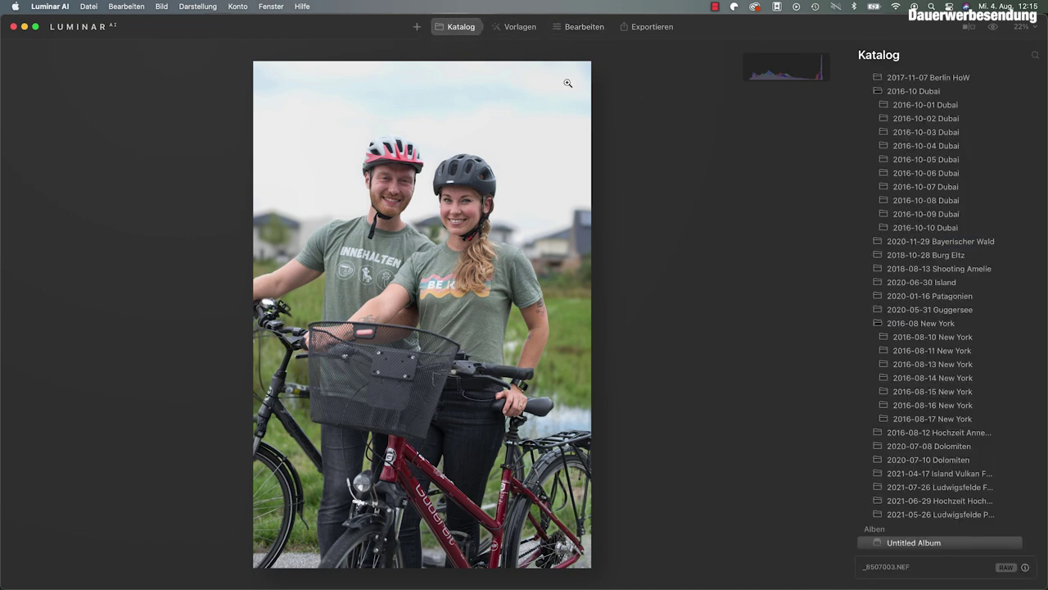
{"action": "double_click", "coordinate": [567, 84]}
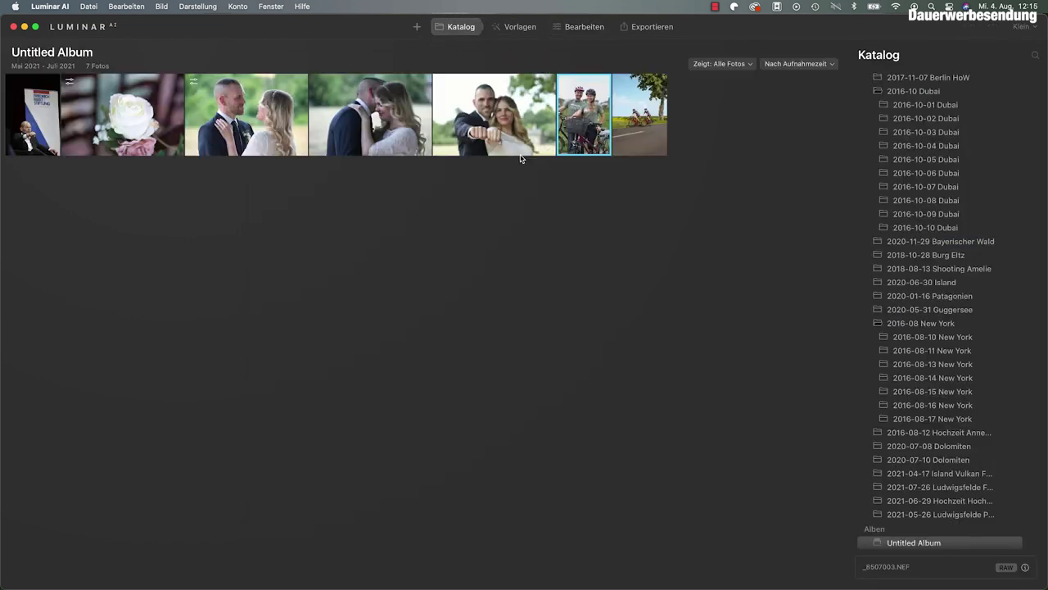
{"action": "double_click", "coordinate": [628, 119]}
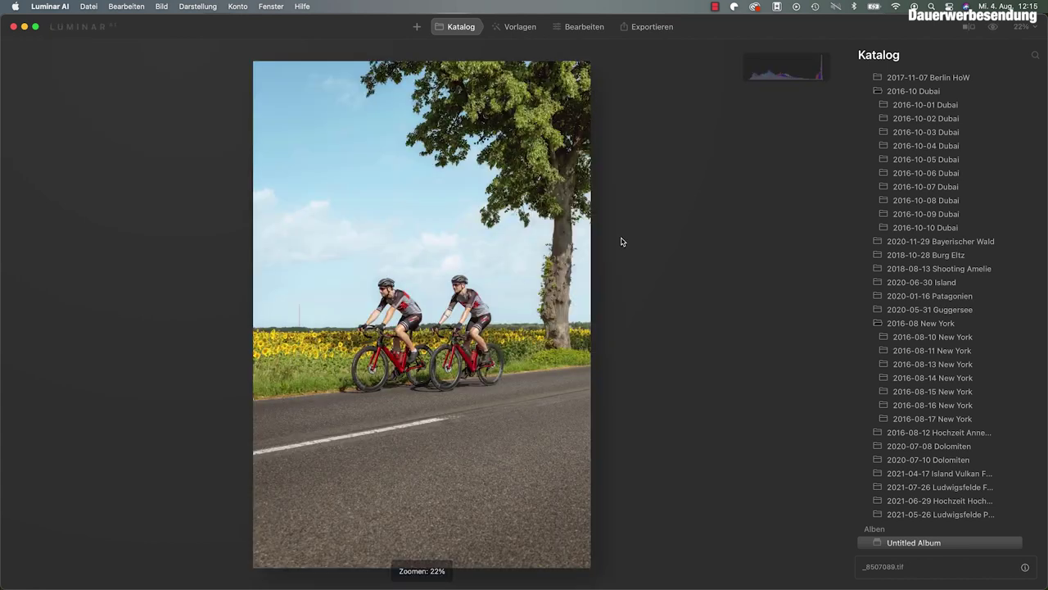
{"action": "left_click", "coordinate": [599, 33]}
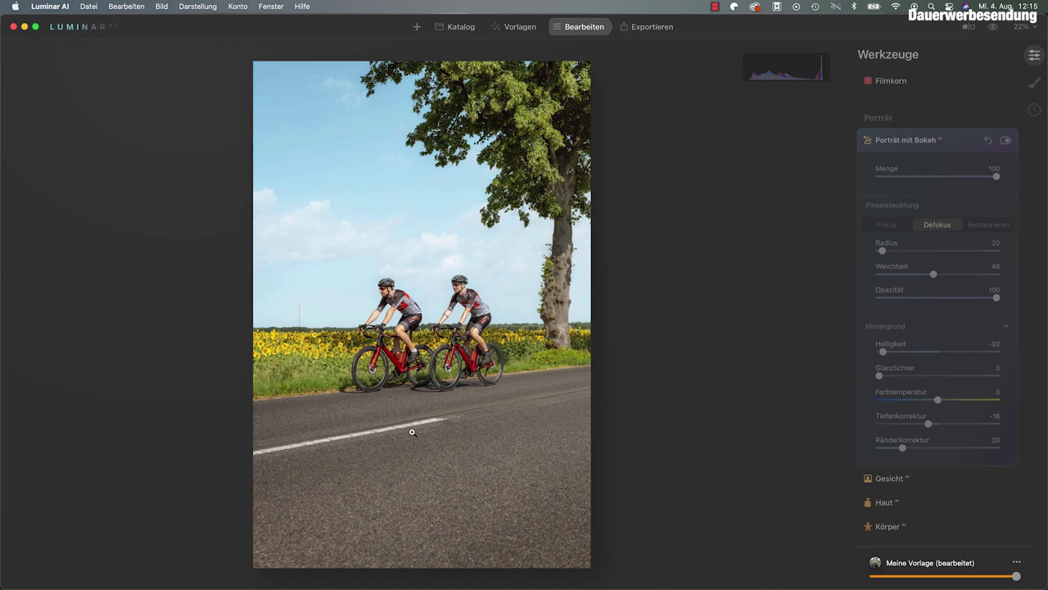
{"action": "left_click", "coordinate": [880, 176]}
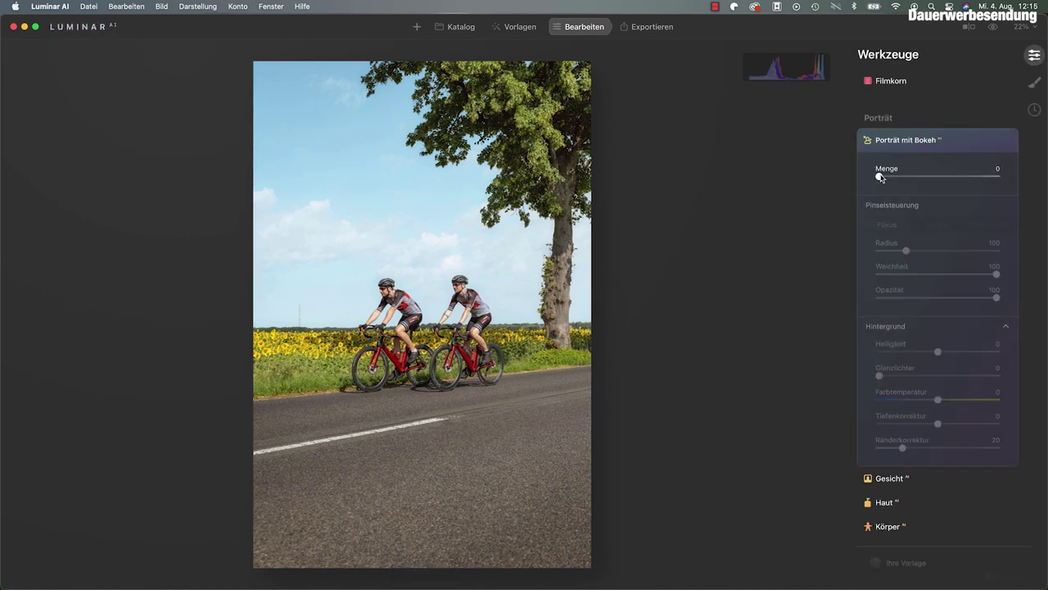
{"action": "left_click_drag", "start_coordinate": [884, 178], "coordinate": [994, 180]}
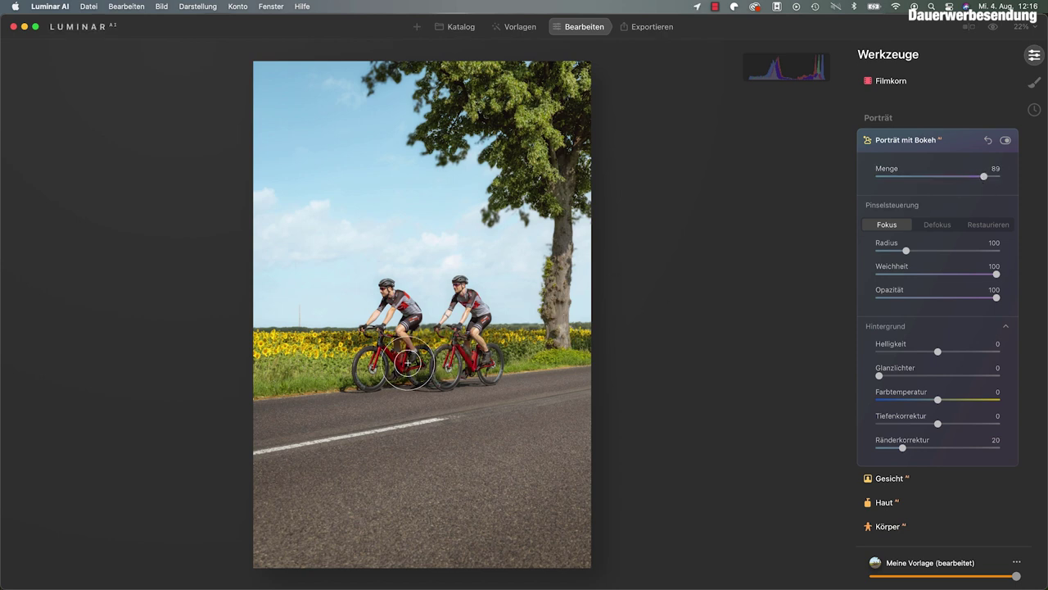
{"action": "mouse_move", "coordinate": [404, 363]}
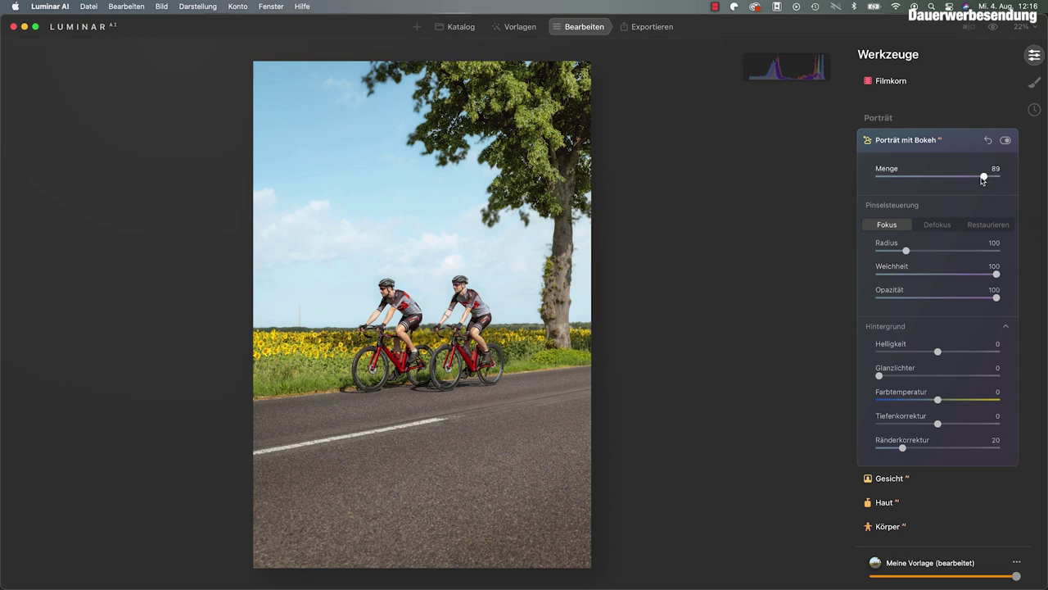
{"action": "left_click_drag", "start_coordinate": [984, 180], "coordinate": [995, 174]}
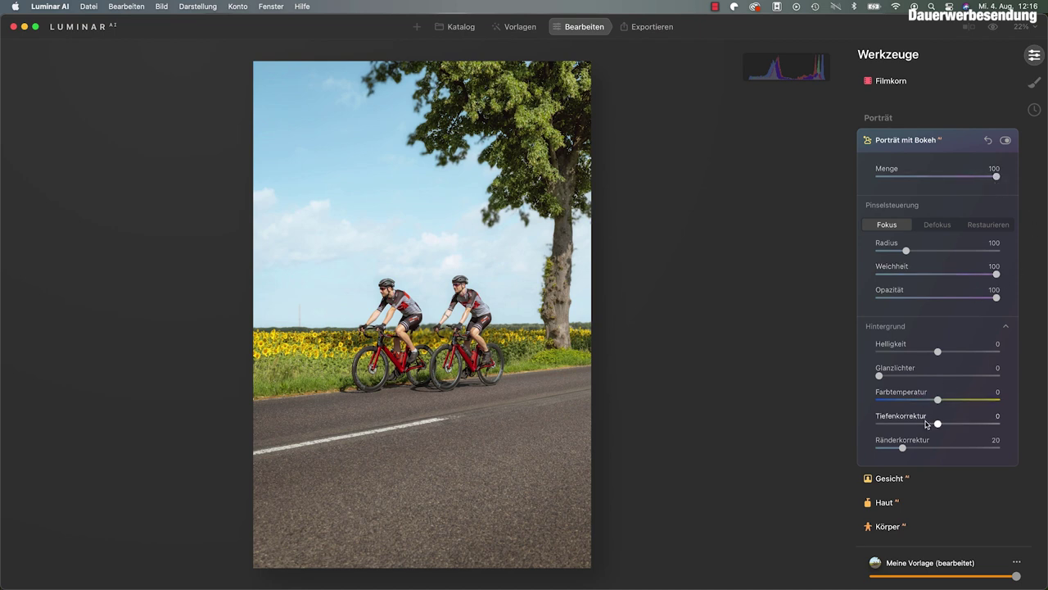
Set the cyclist photo's background Tiefenkorrektur to -44 and check the focus mask over the riders and their bikes.
{"action": "scroll", "coordinate": [938, 424], "scroll_direction": "down", "scroll_amount": 1}
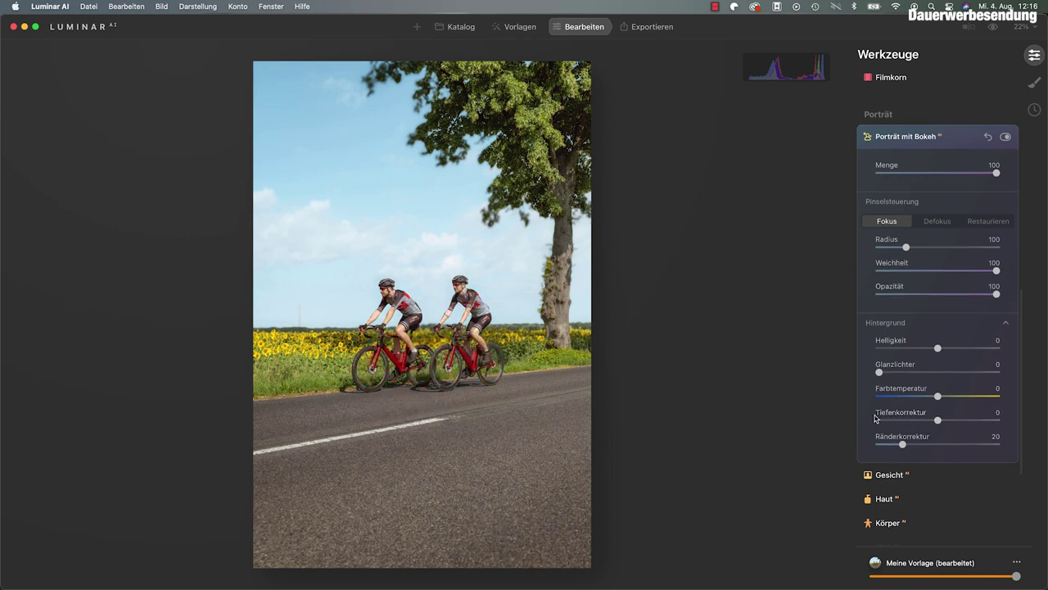
{"action": "scroll", "coordinate": [938, 423], "scroll_direction": "up", "scroll_amount": 1}
{"action": "left_click_drag", "start_coordinate": [939, 422], "coordinate": [908, 424]}
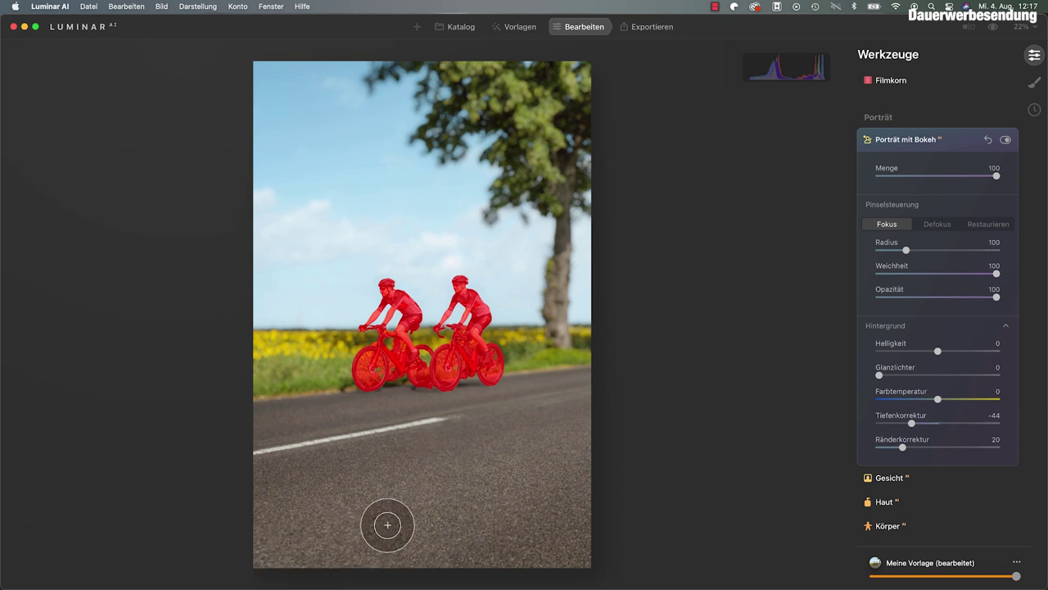
{"action": "left_click_drag", "start_coordinate": [402, 367], "coordinate": [434, 367]}
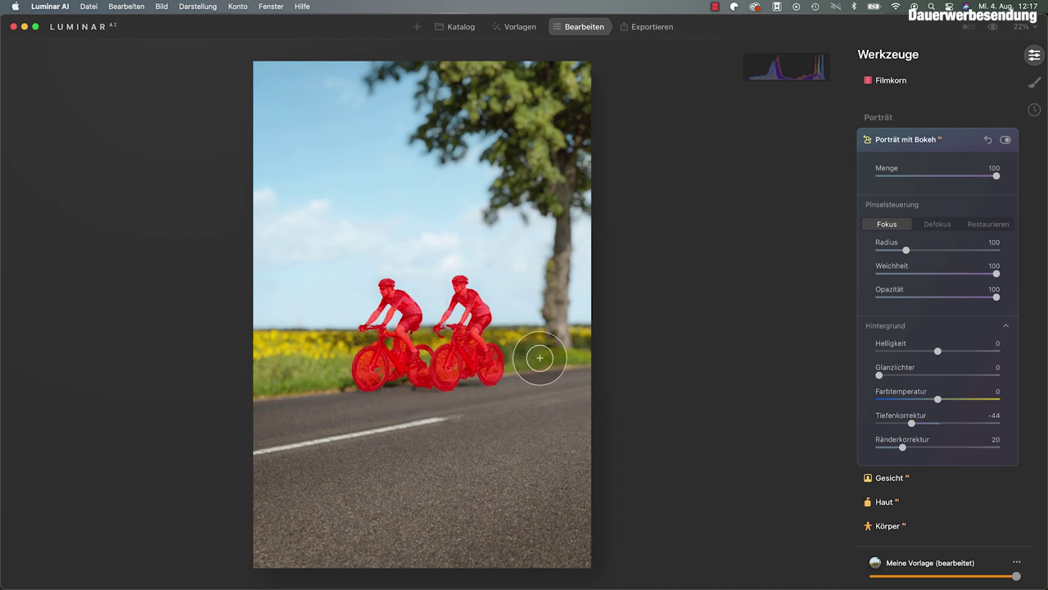